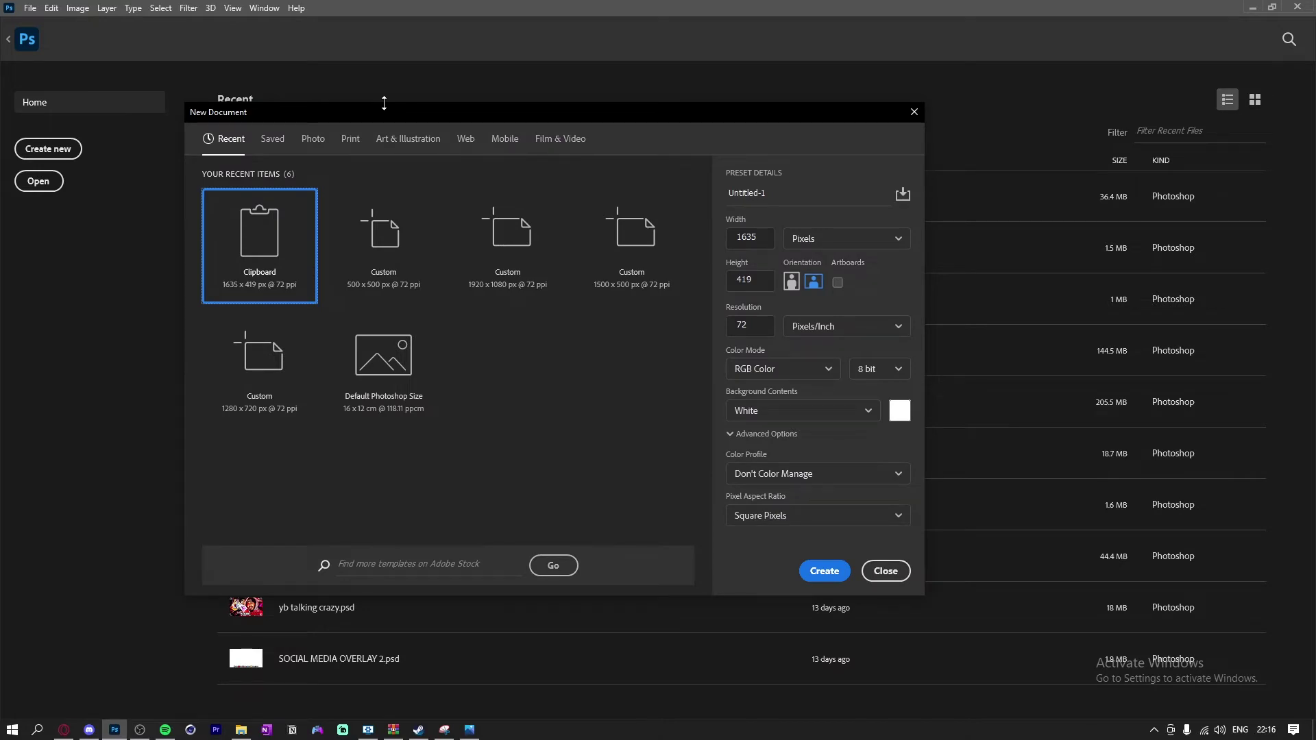
Choose the Custom 500 × 500 px, 72 ppi recent document preset.
click(374, 274)
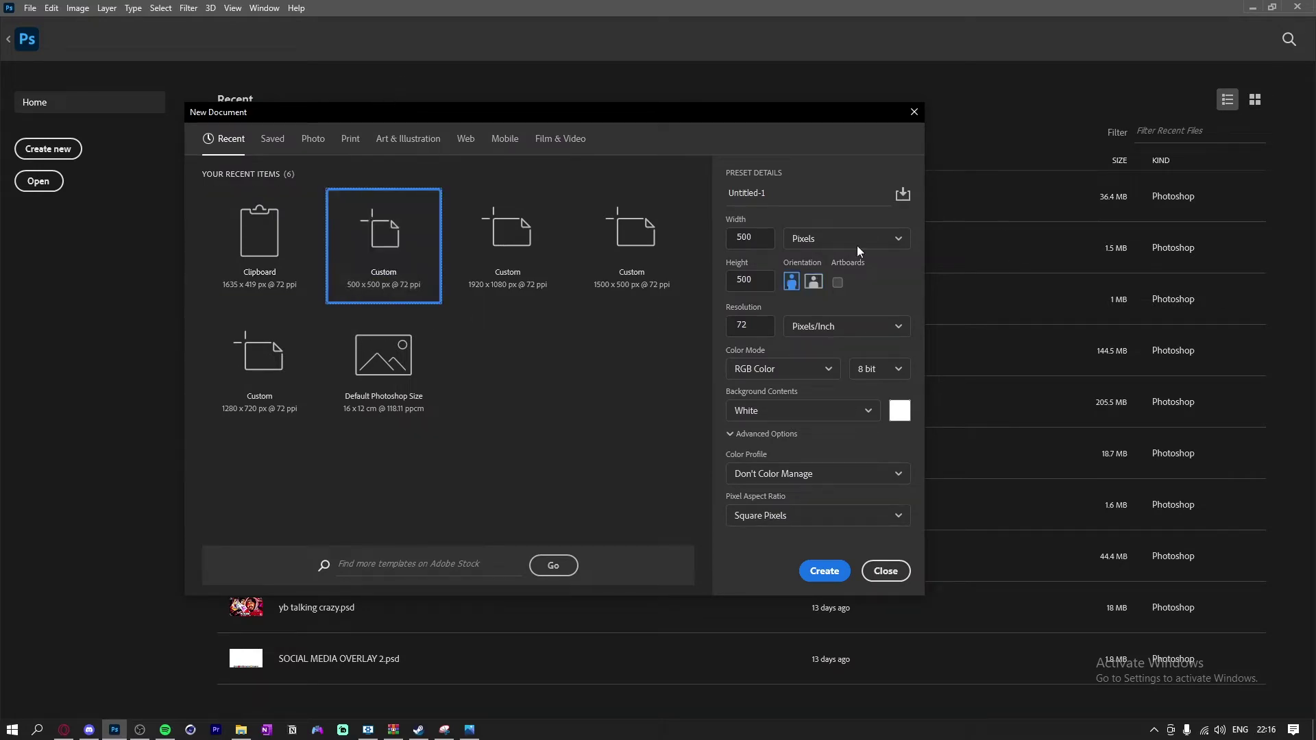
Create the 500×500 document and start a black text box on the canvas.
click(825, 573)
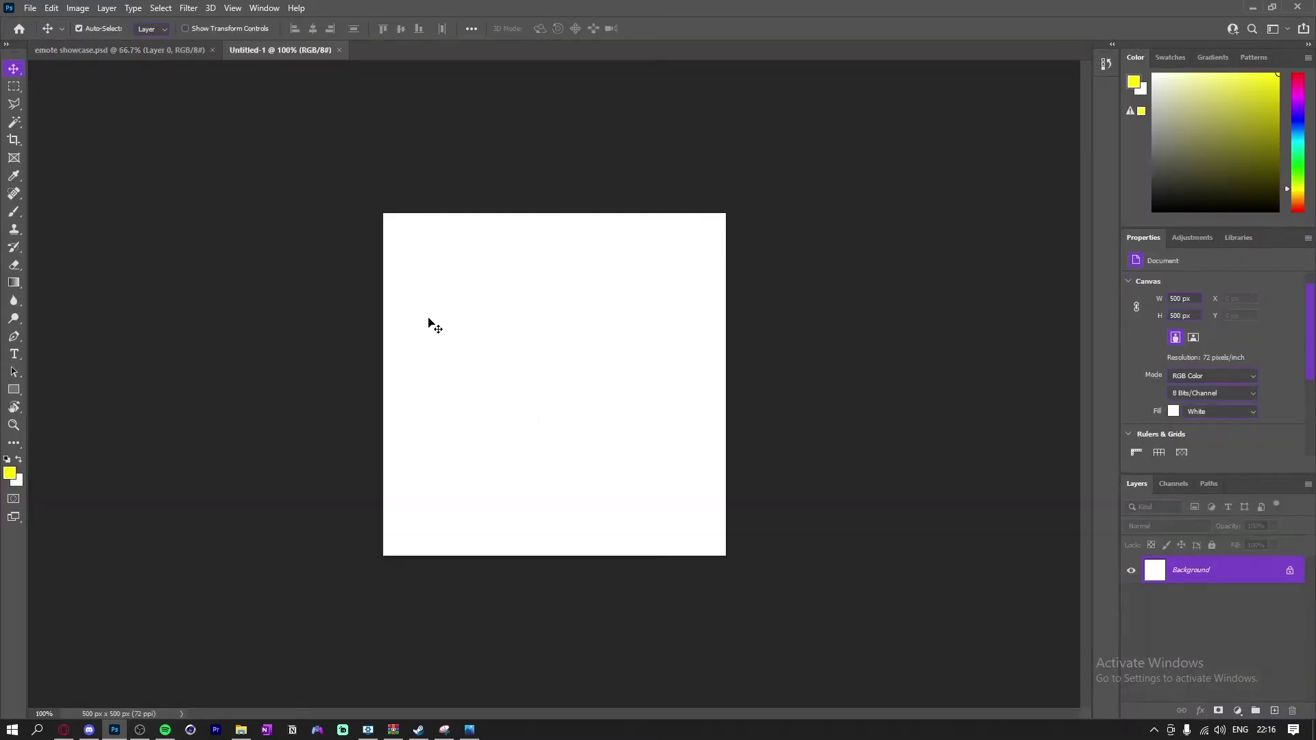
scroll(446, 329, up, 2)
scroll(452, 337, down, 1)
scroll(452, 340, up, 1)
key(t)
click(476, 397)
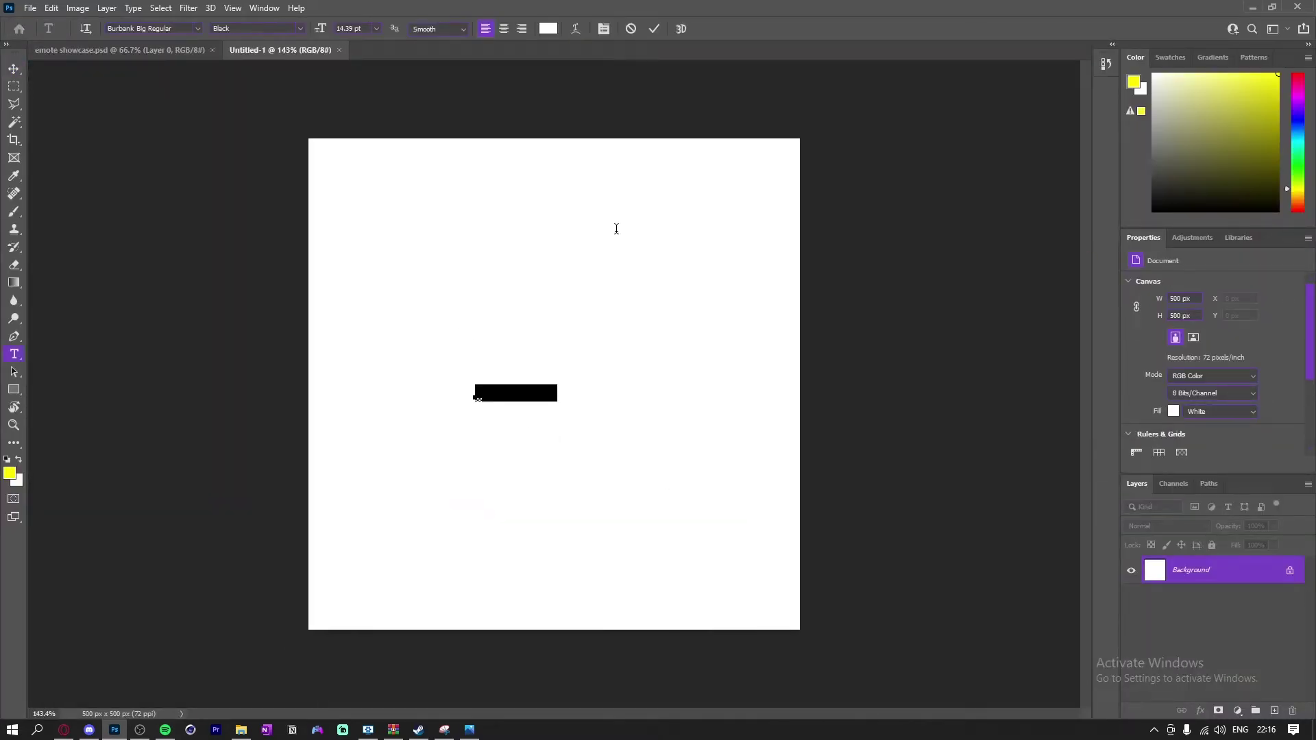
click(548, 28)
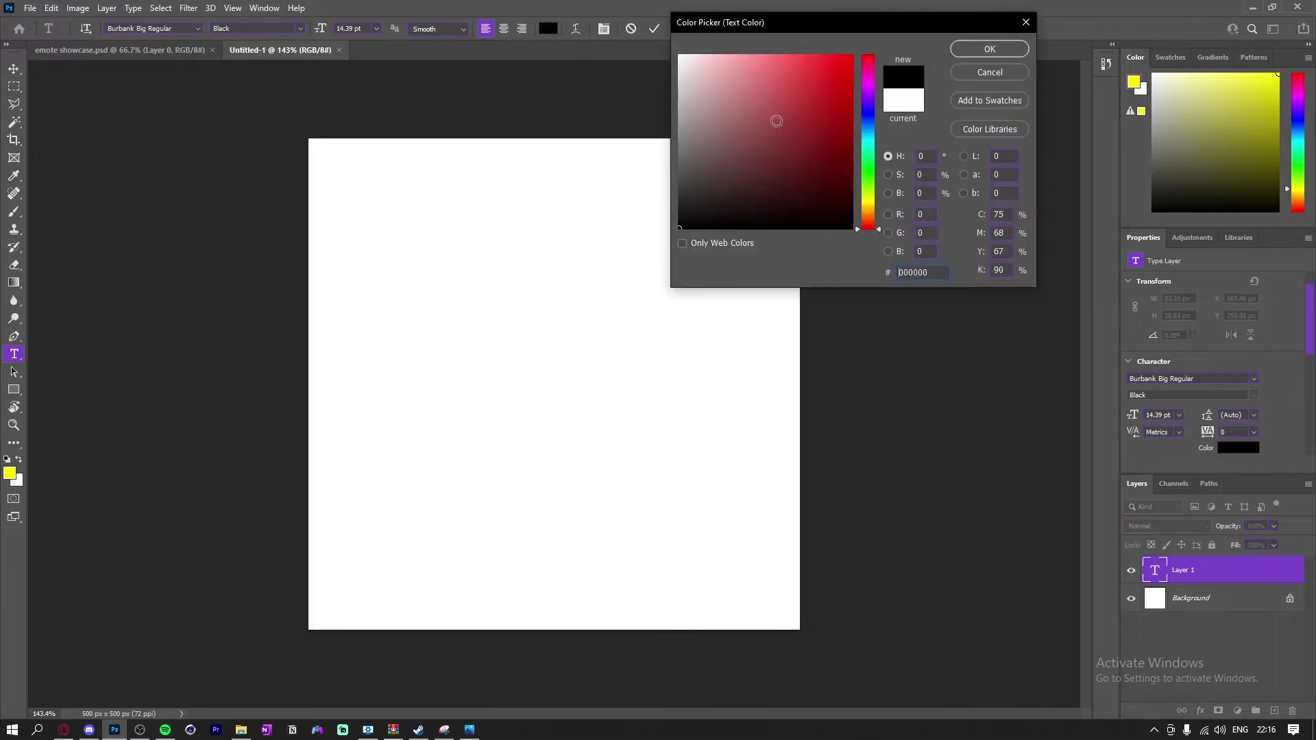
click(988, 49)
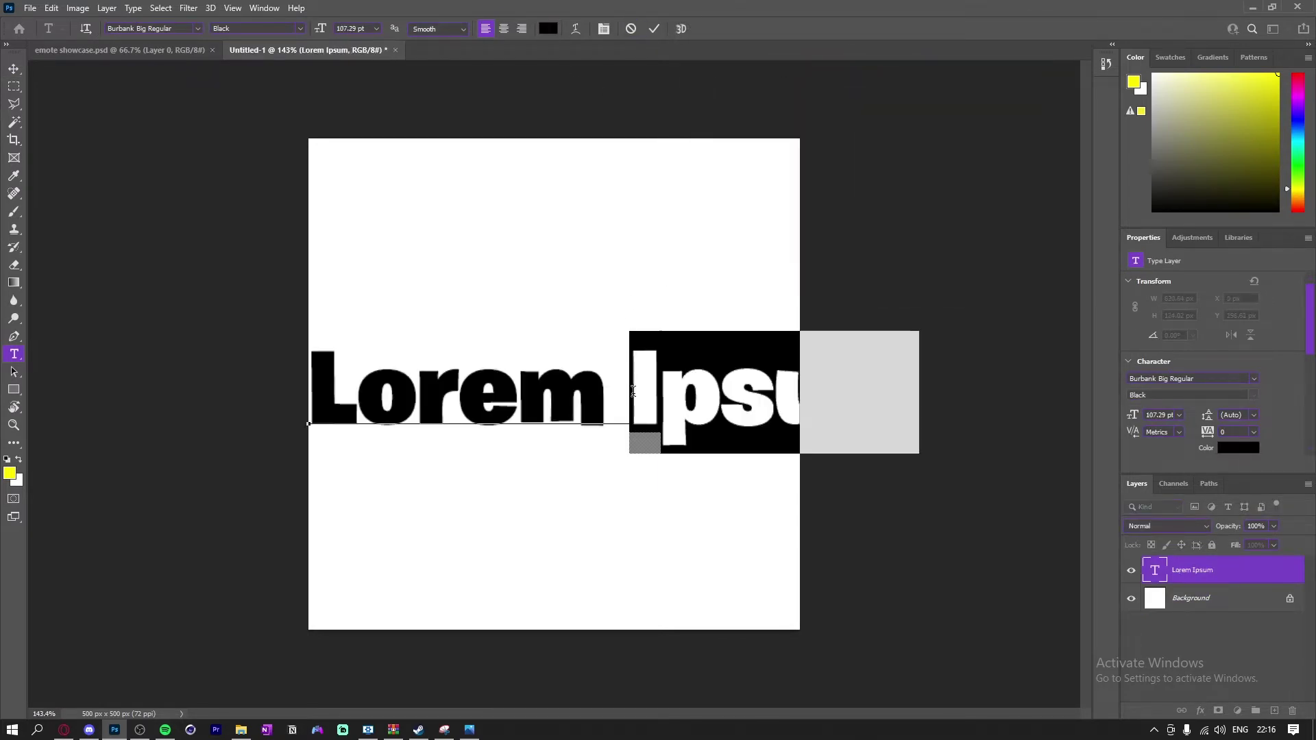
Type a capital W and scale it to about 480 pt to fill the canvas.
key(ctrl+a)
text(W)
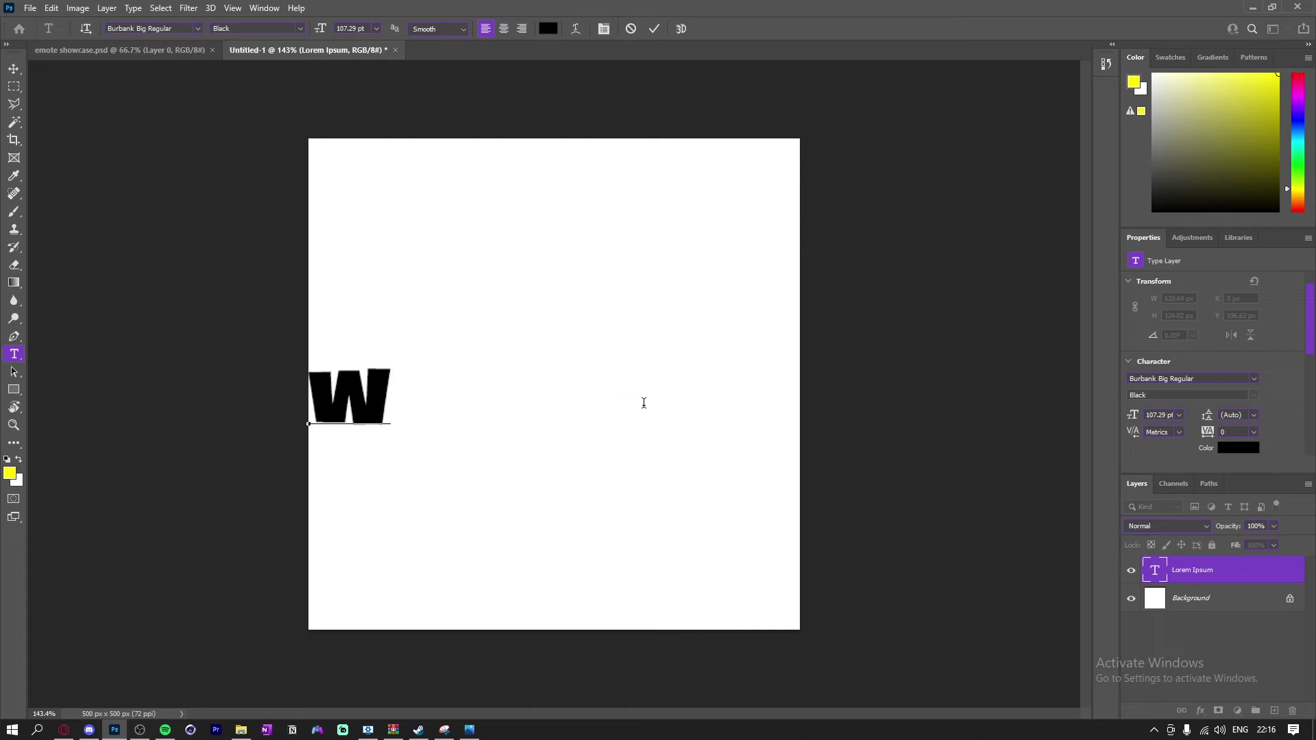
key(ctrl+t)
drag(617, 384, 571, 619)
key(Return)
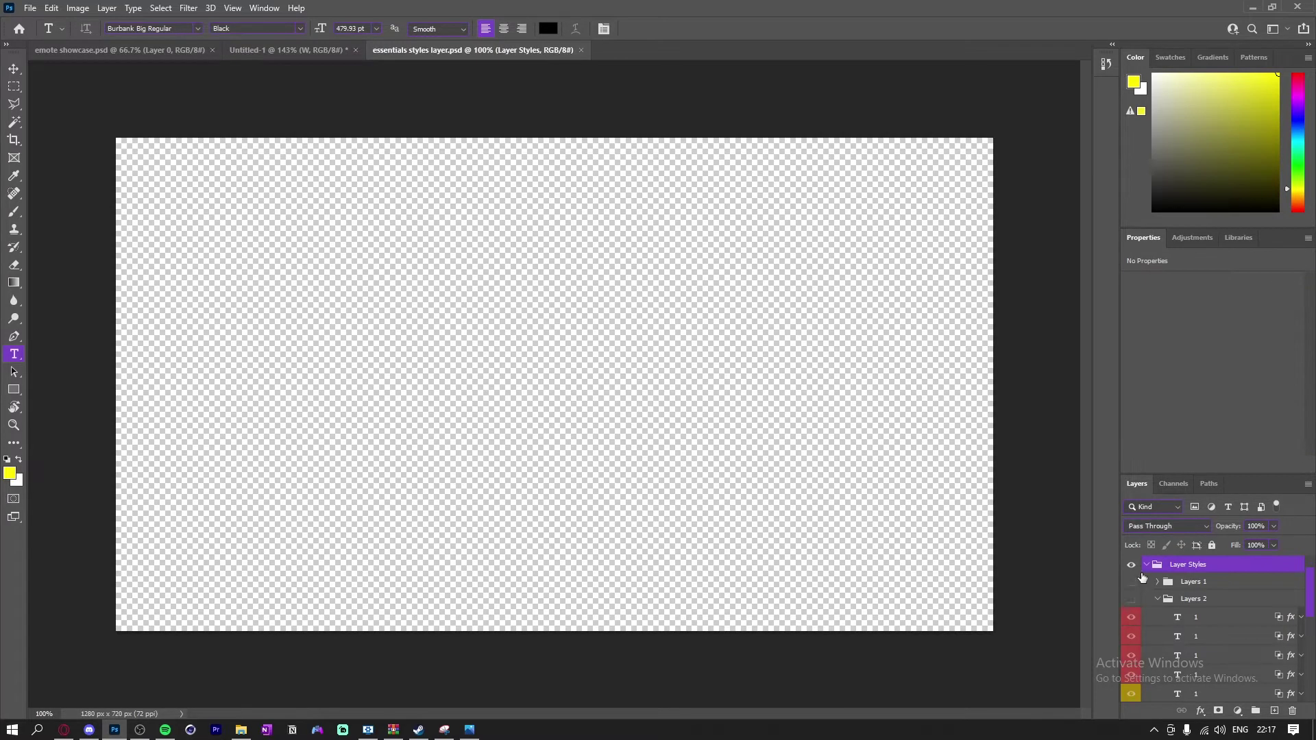
Copy the green LAYERS layer style from the essentials styles document and paste it onto the W layer.
click(1131, 581)
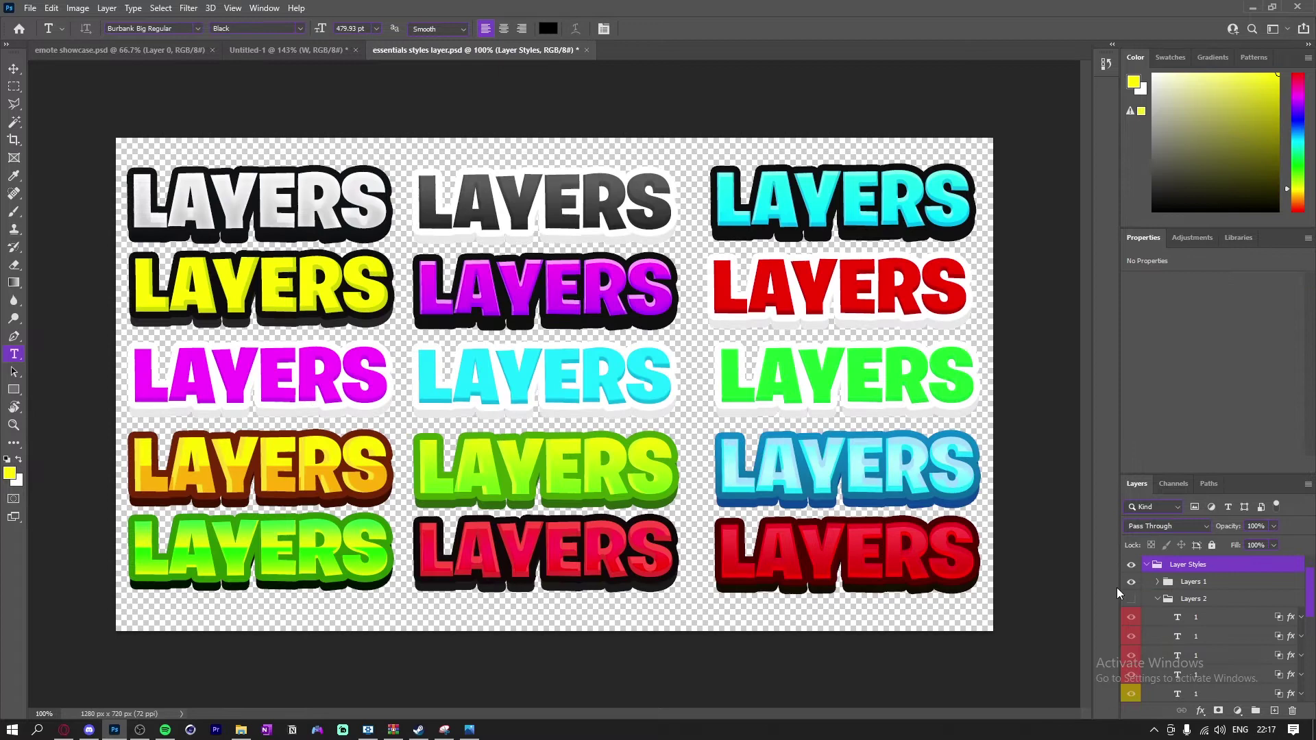
key(v)
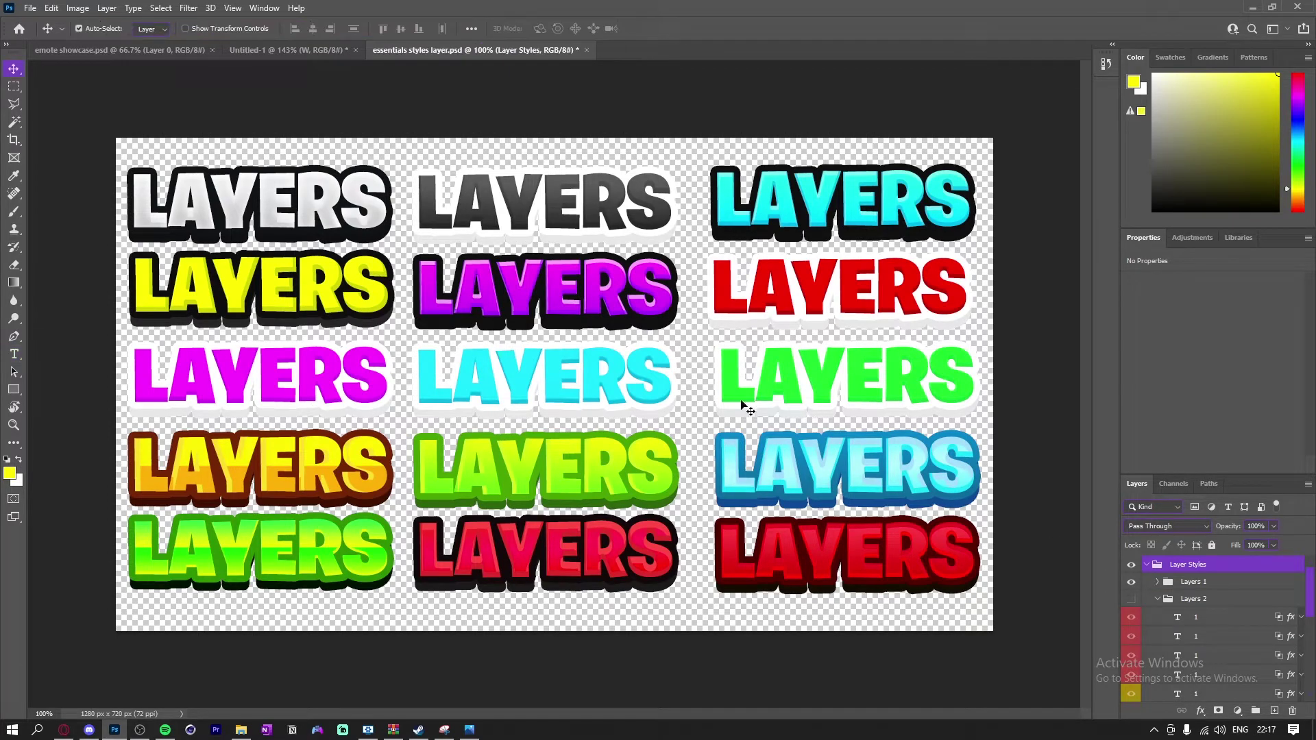
click(346, 548)
right_click(1196, 658)
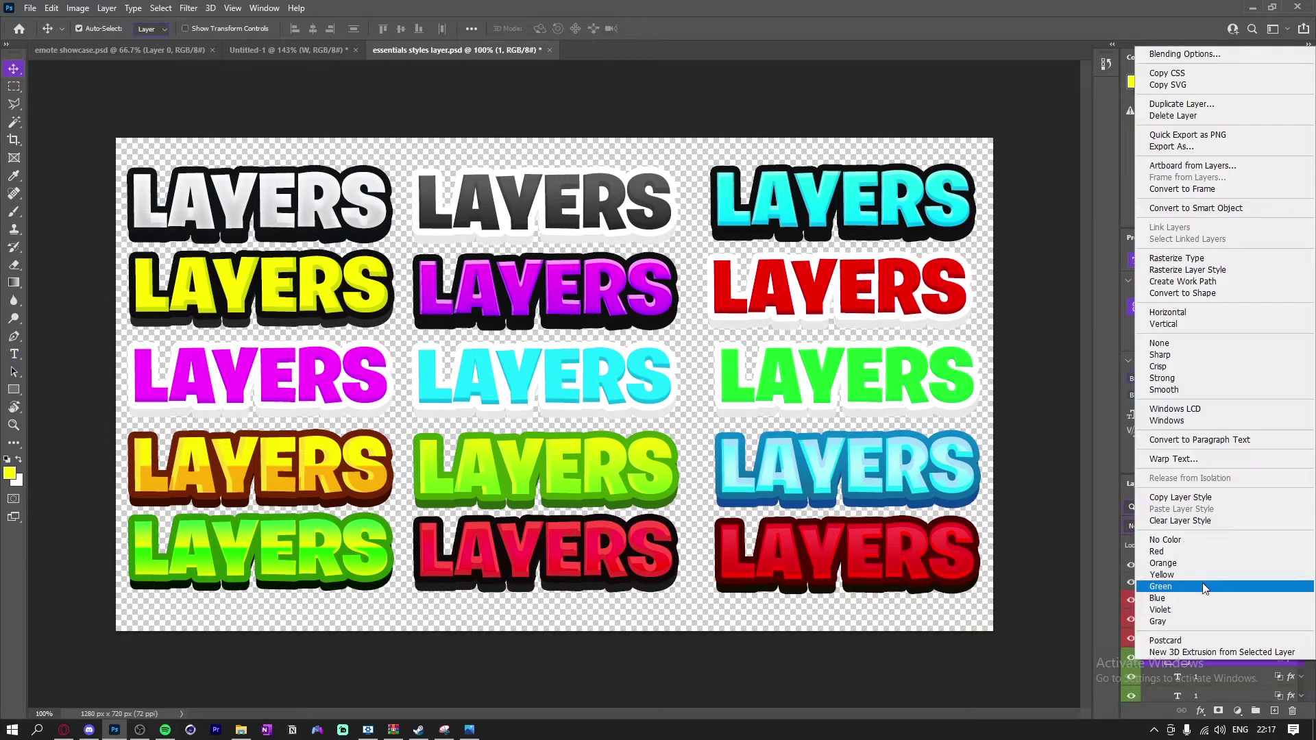
click(1190, 496)
click(317, 48)
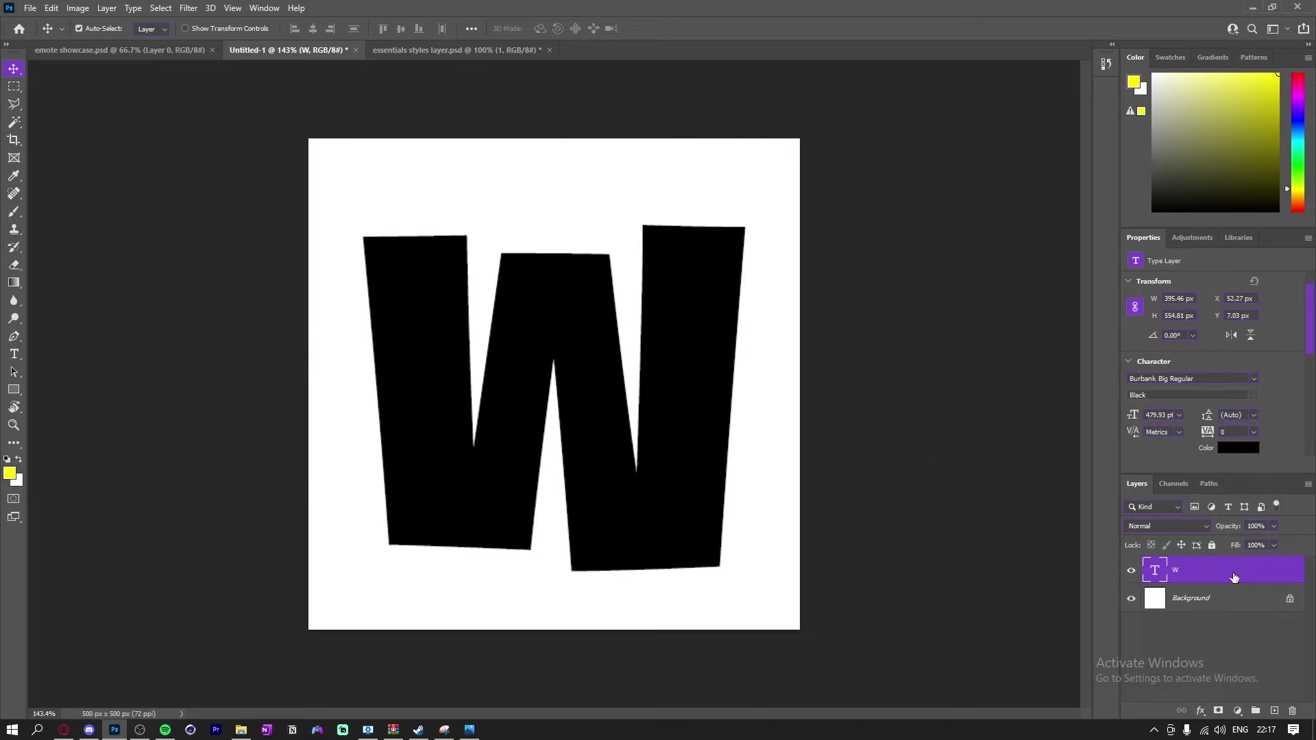
right_click(1234, 578)
click(1216, 560)
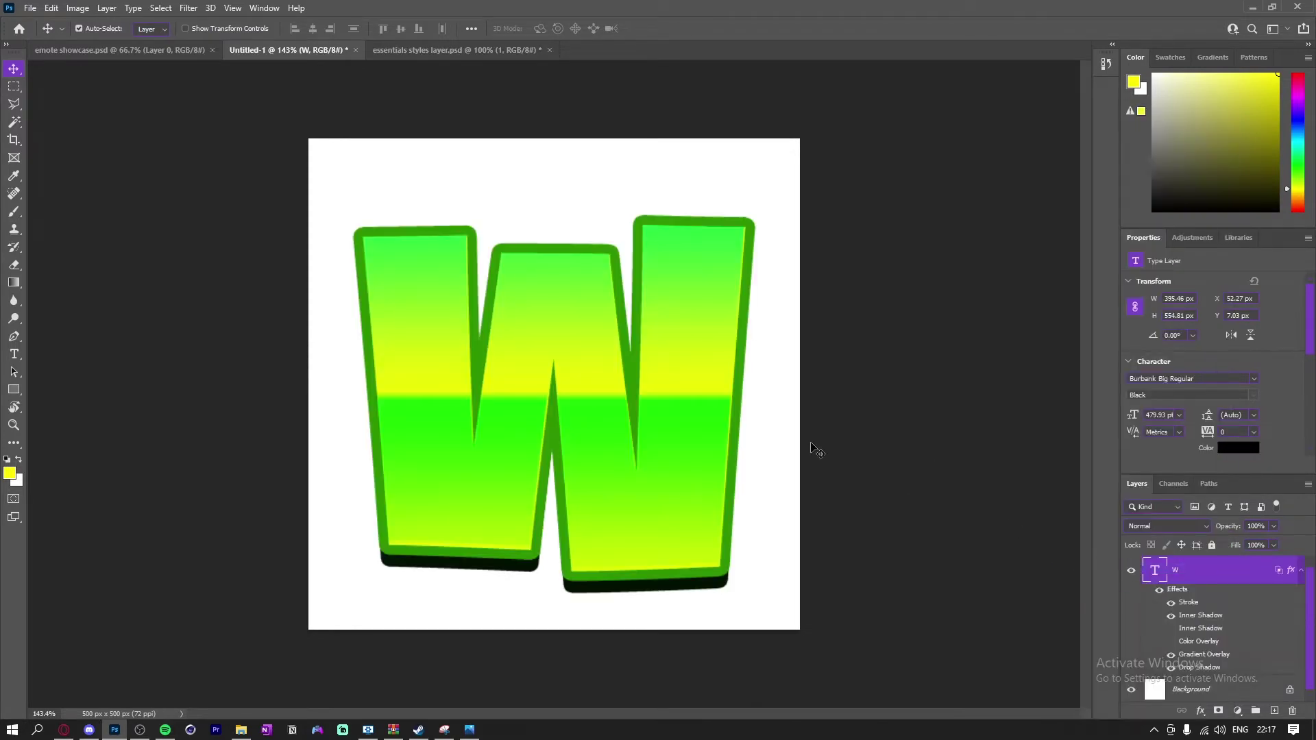
scroll(726, 338, up, 2)
scroll(720, 353, down, 3)
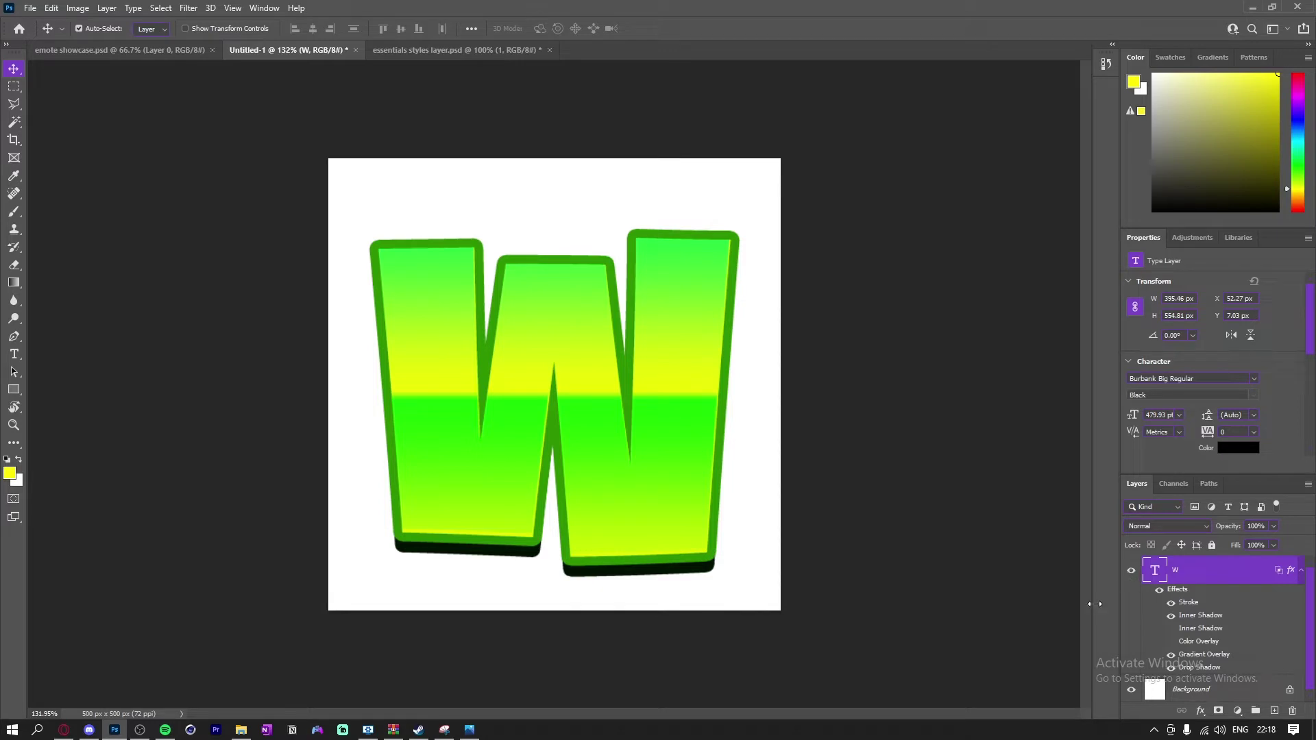
Group the W layer into a group named W, hide it, and add a new layer.
key(ctrl+g)
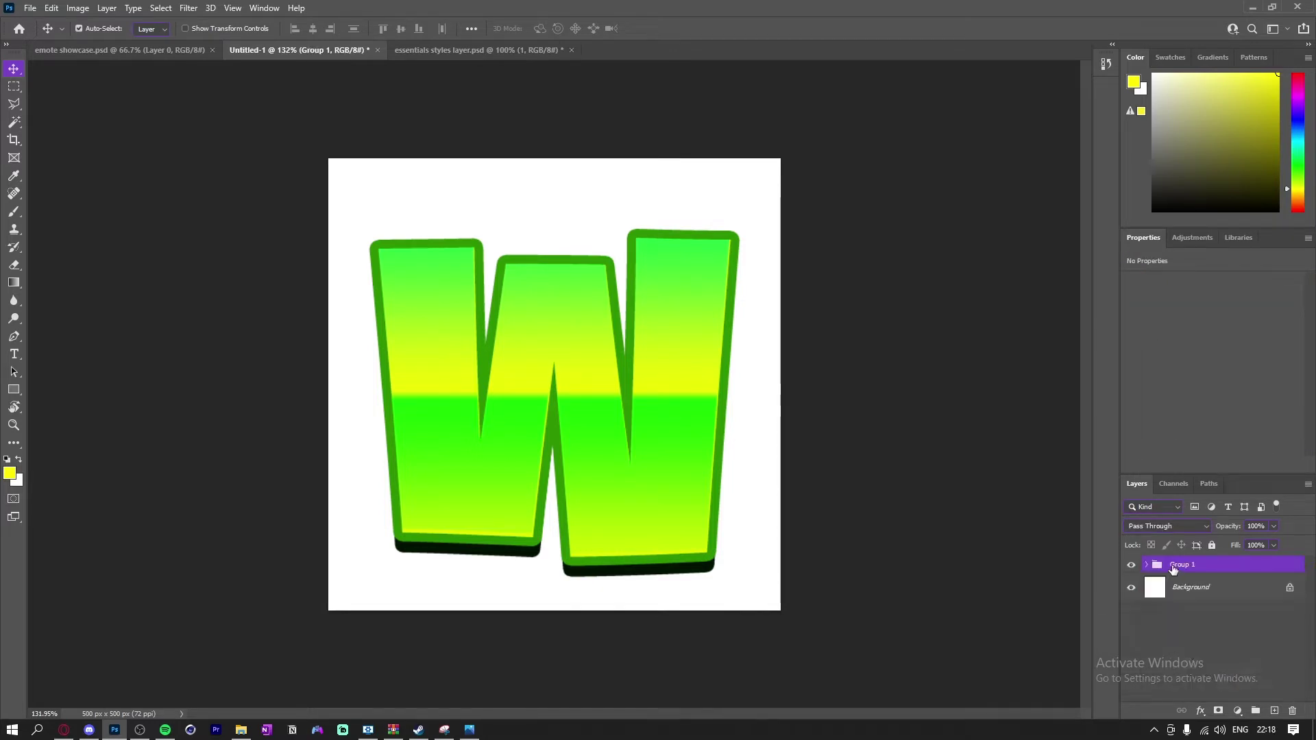
double_click(1182, 569)
text(W)
key(Return)
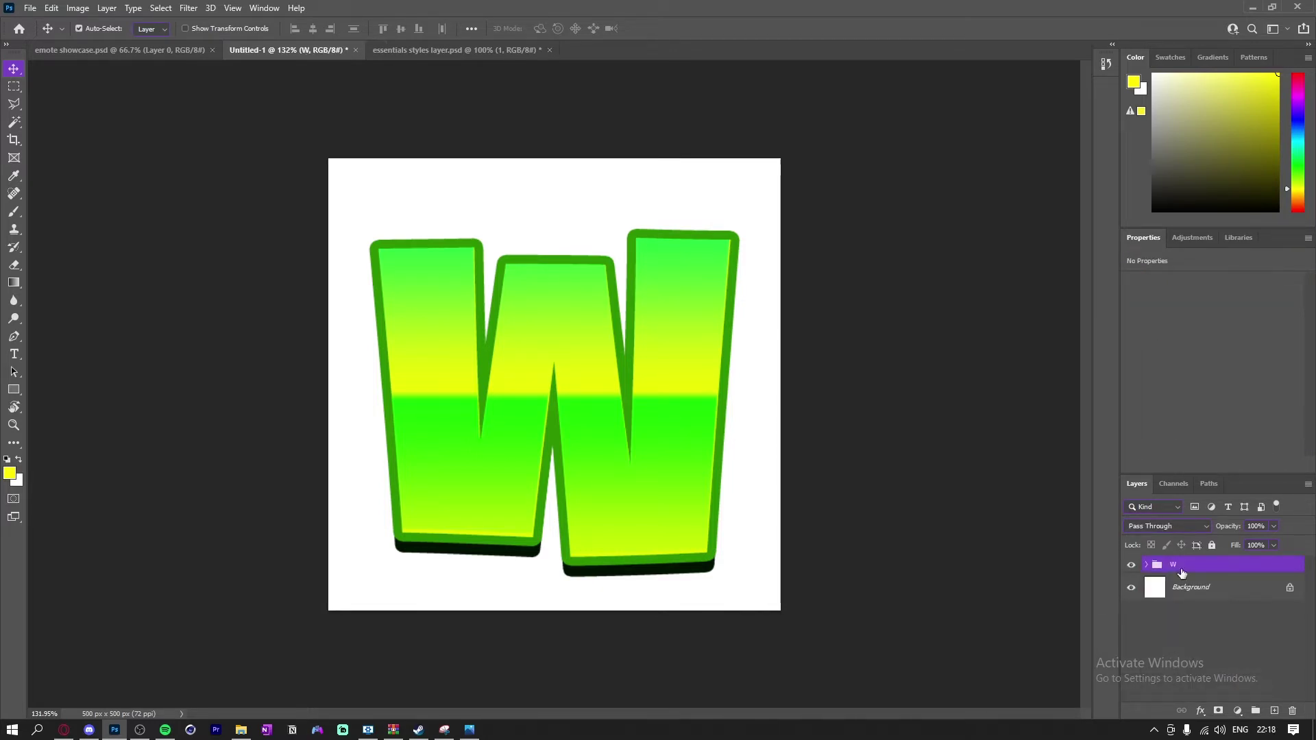
click(1275, 711)
click(1131, 592)
Type a black L and scale it to about 613.68 pt, centred on the canvas.
key(t)
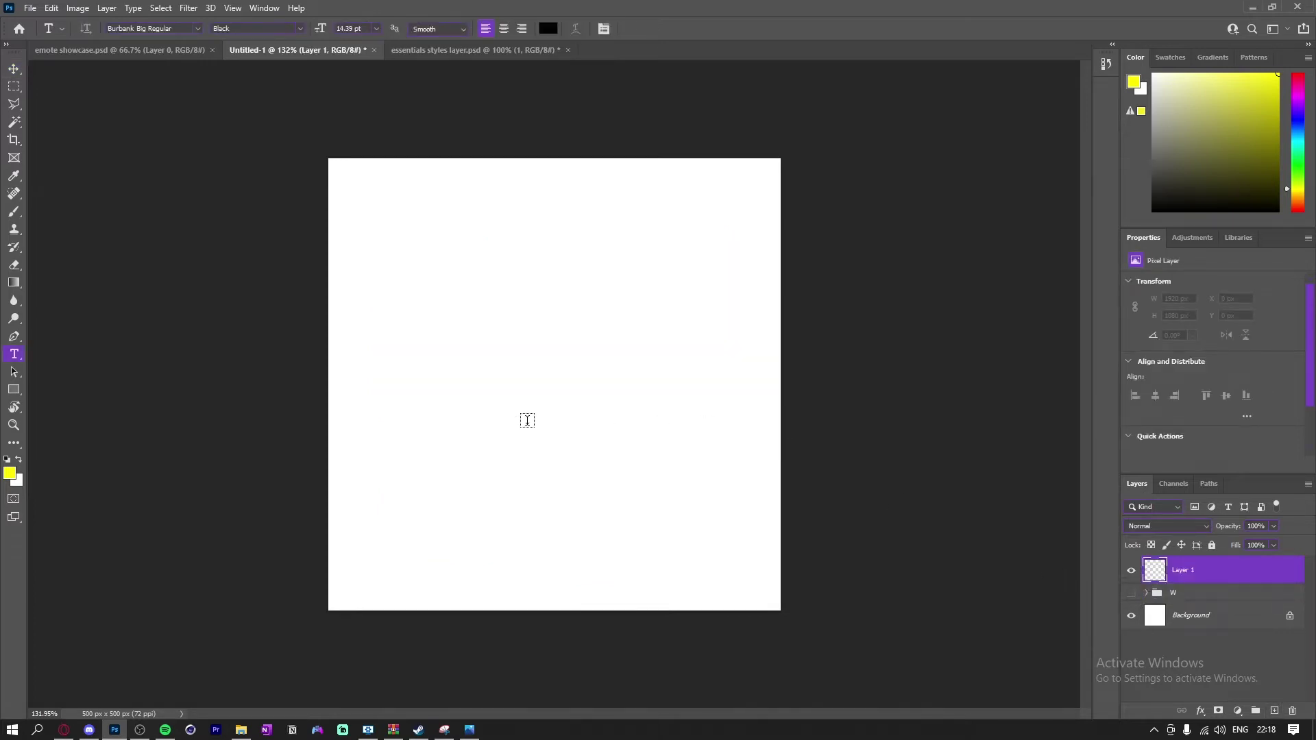
click(527, 421)
key(BackSpace)
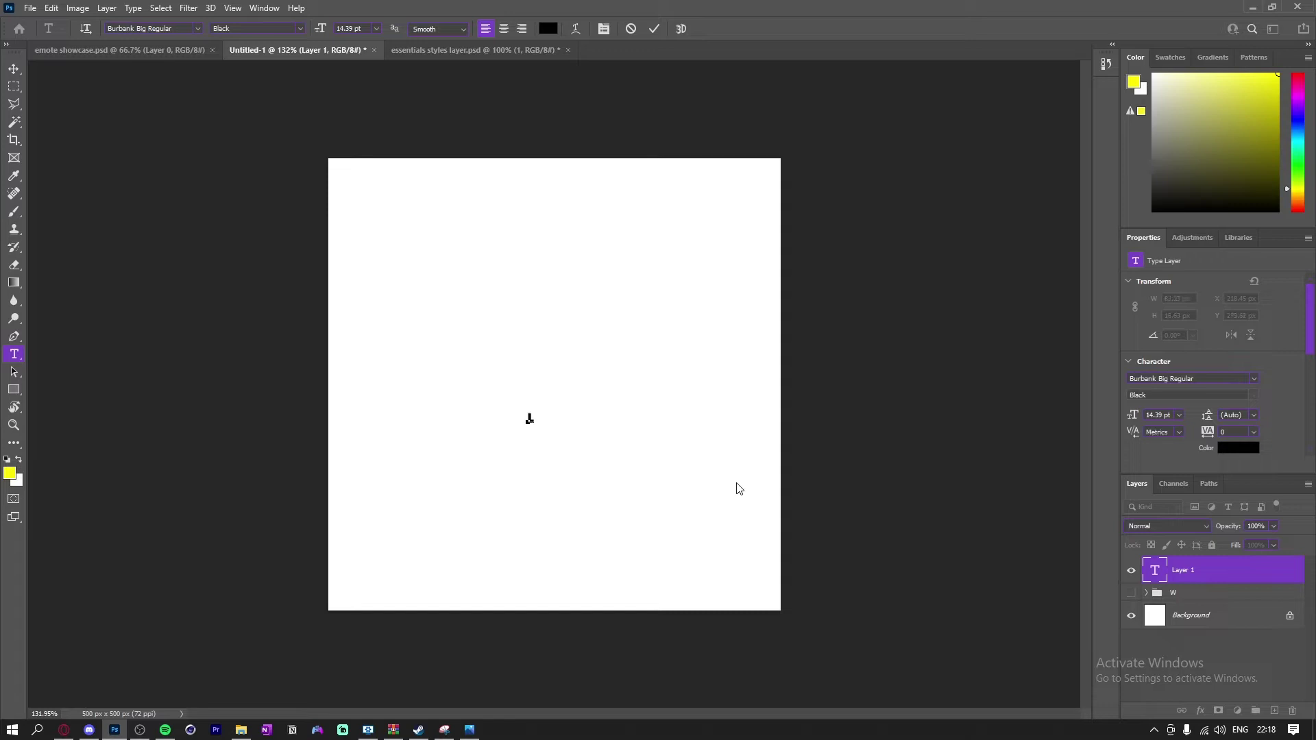
text(L)
click(654, 28)
key(ctrl+t)
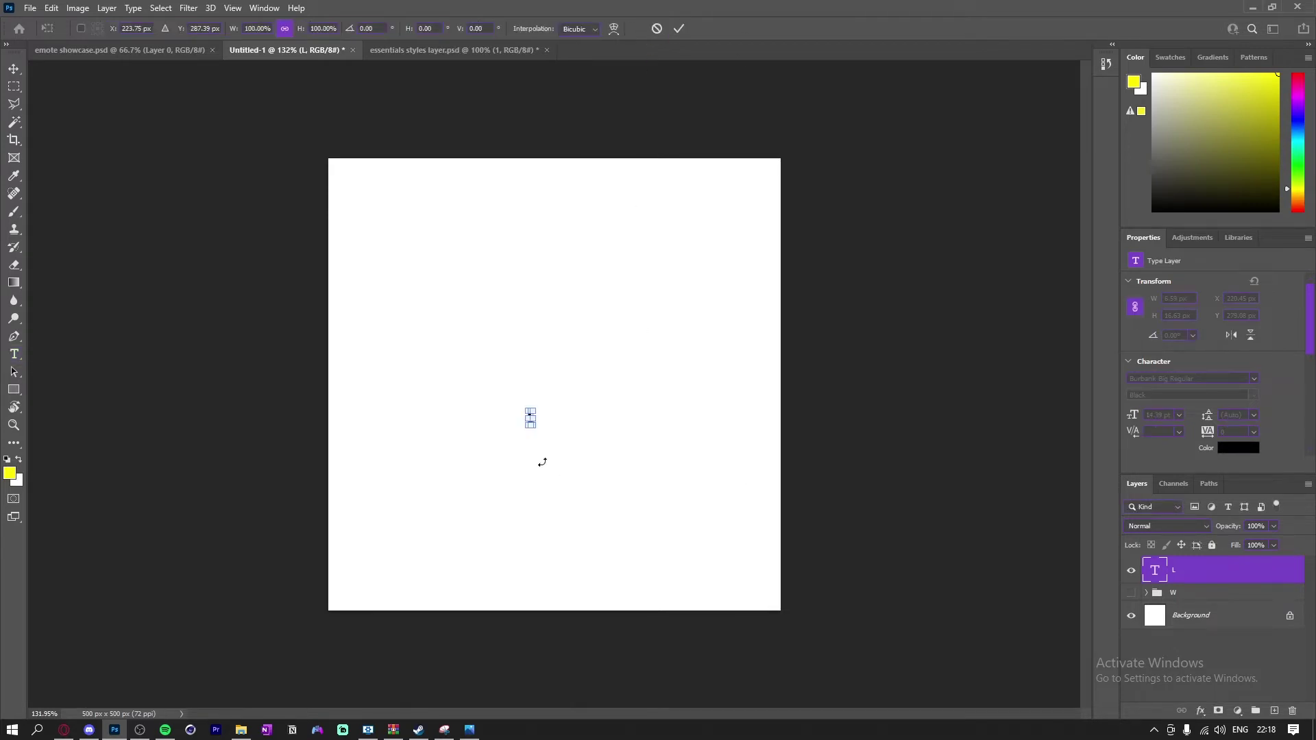
drag(532, 431, 654, 727)
drag(644, 570, 734, 423)
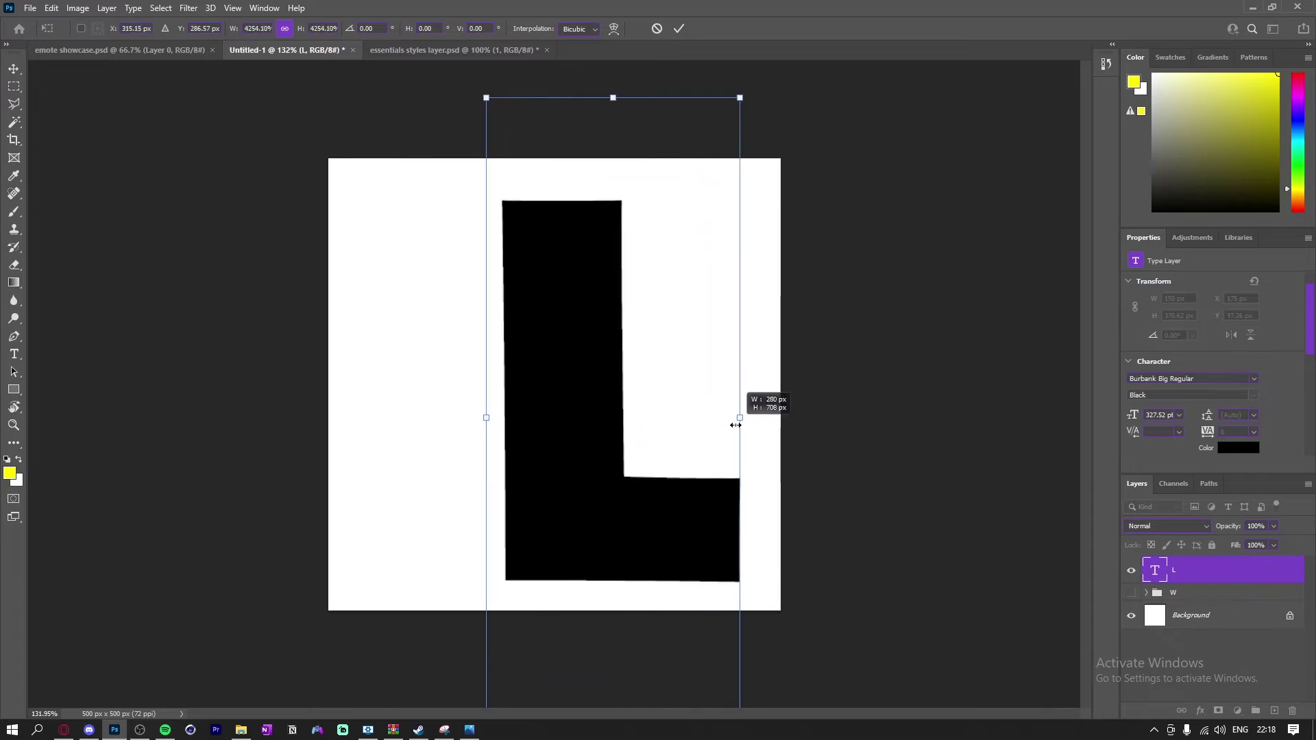
drag(633, 418, 605, 411)
key(Return)
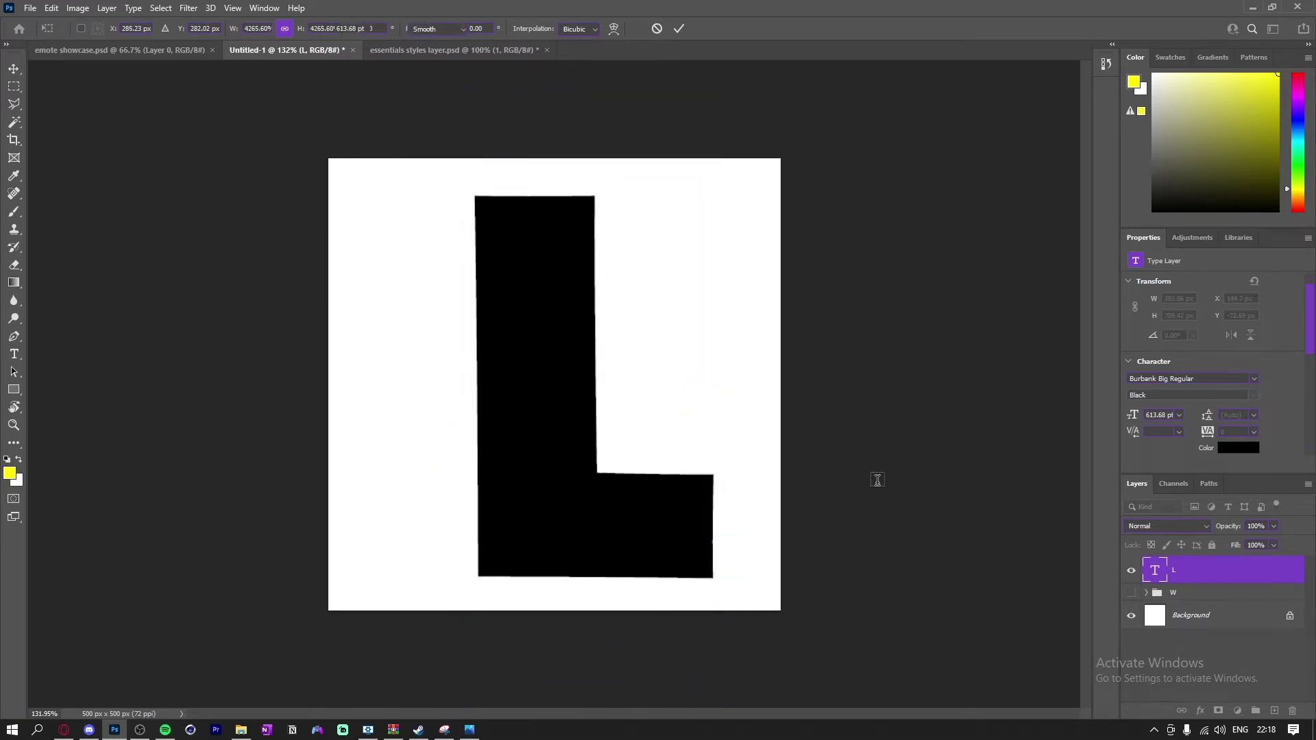
Copy the red LAYERS layer style from the styles document and paste it onto the L.
click(409, 53)
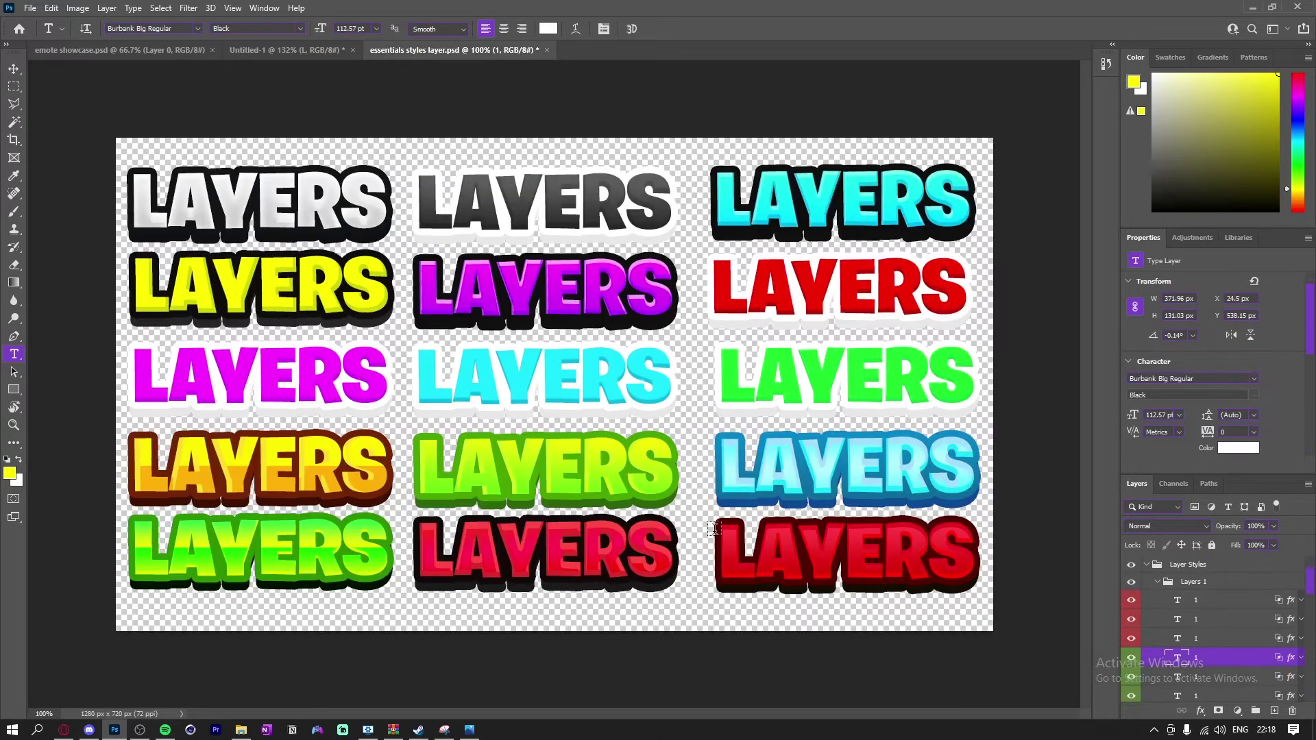
key(b)
key(v)
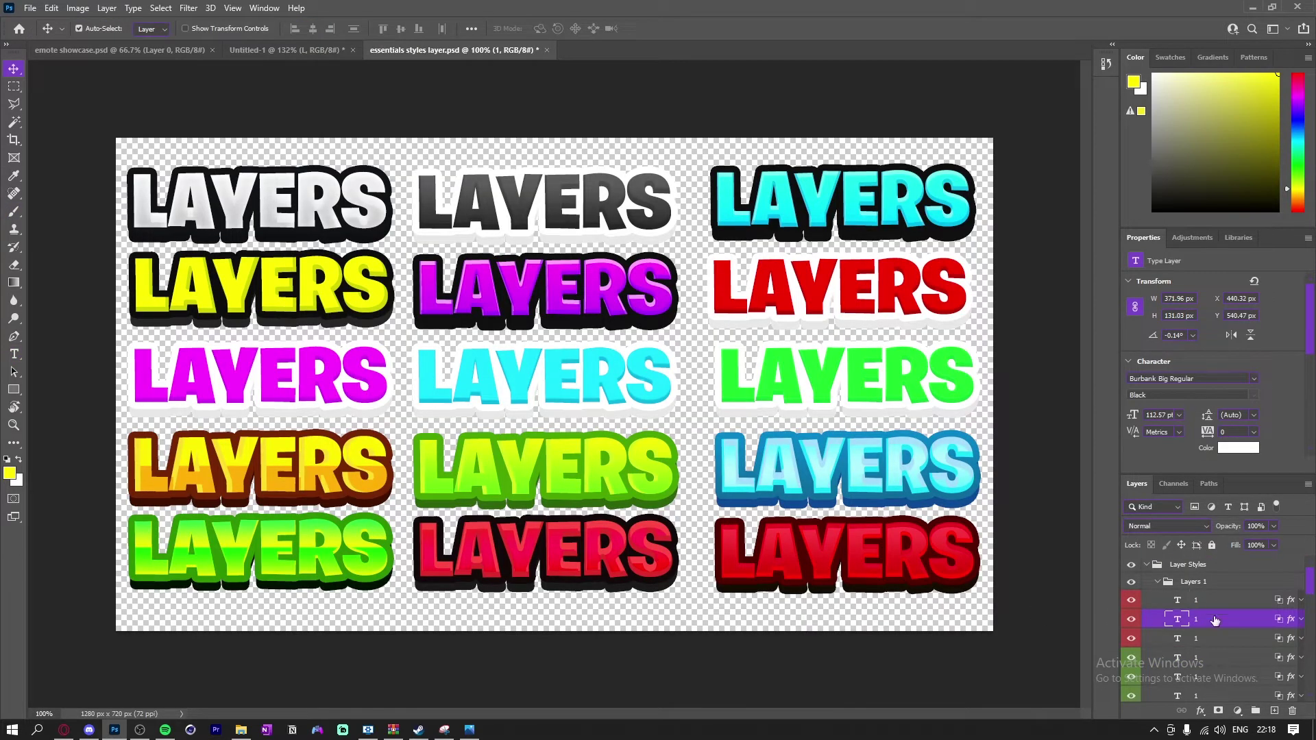
right_click(1211, 619)
click(1180, 453)
click(288, 50)
right_click(1220, 567)
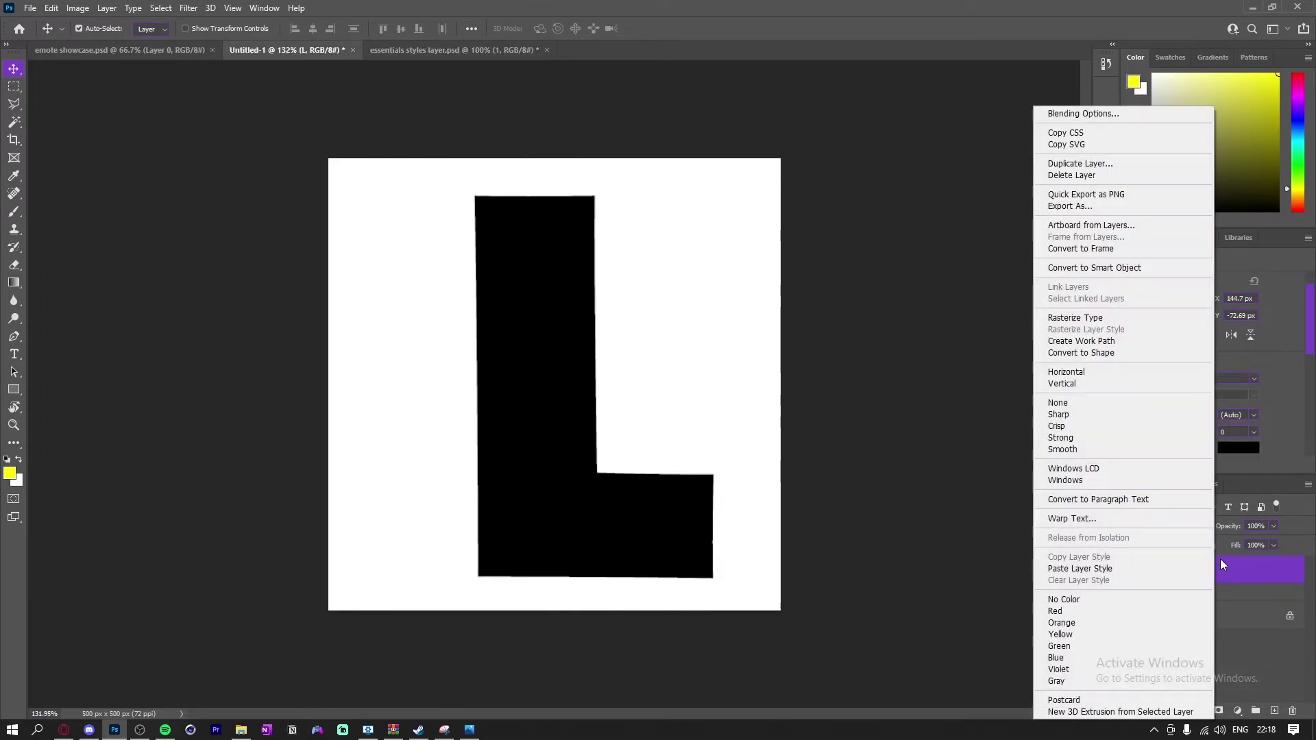
click(1133, 564)
Nudge the L slightly left and put it in a new collapsed group for naming.
drag(650, 517, 640, 514)
scroll(611, 434, down, 5)
scroll(649, 434, up, 3)
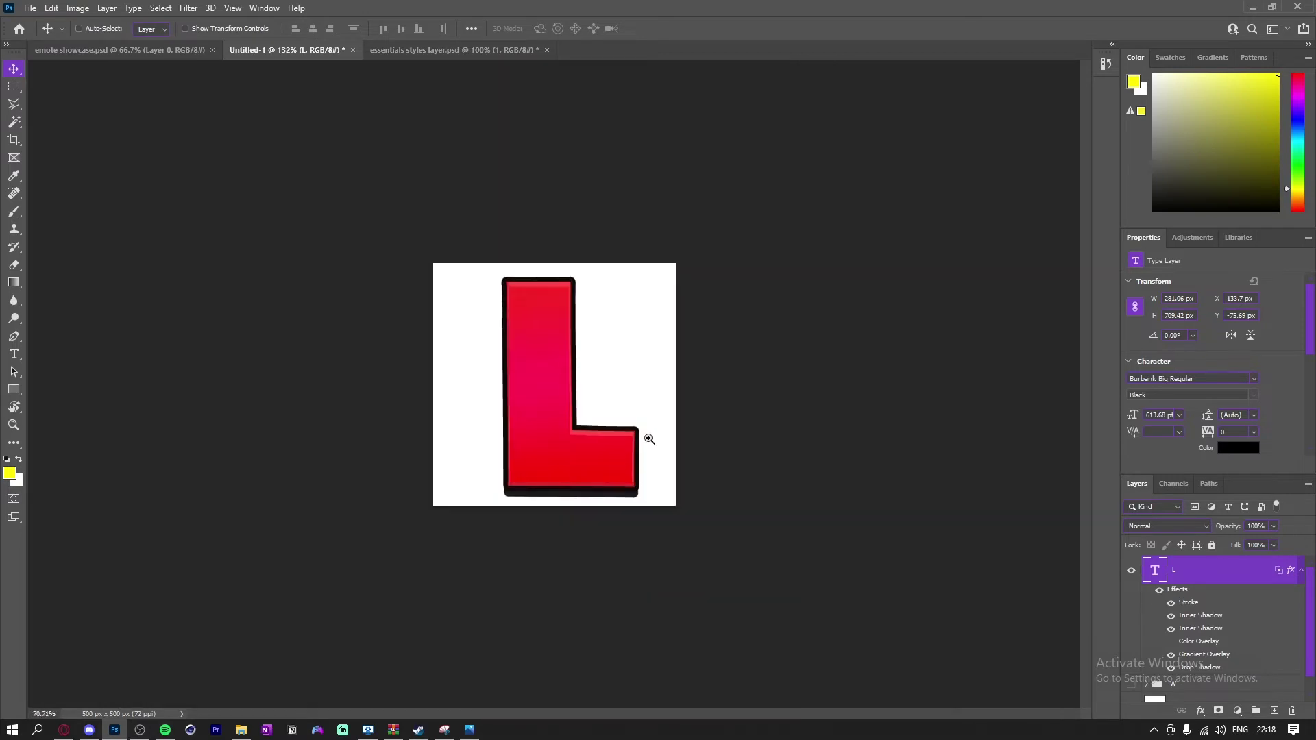
key(ctrl+g)
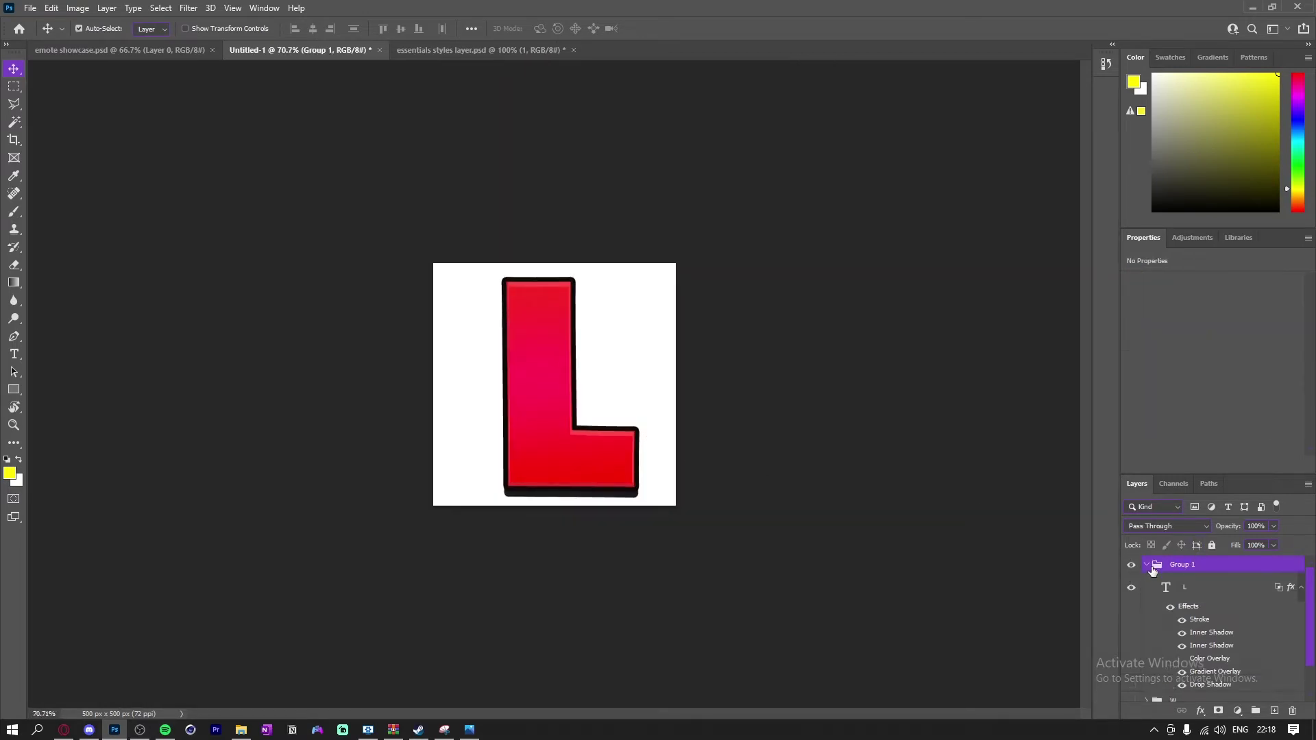
click(1149, 565)
double_click(1182, 565)
text(l)
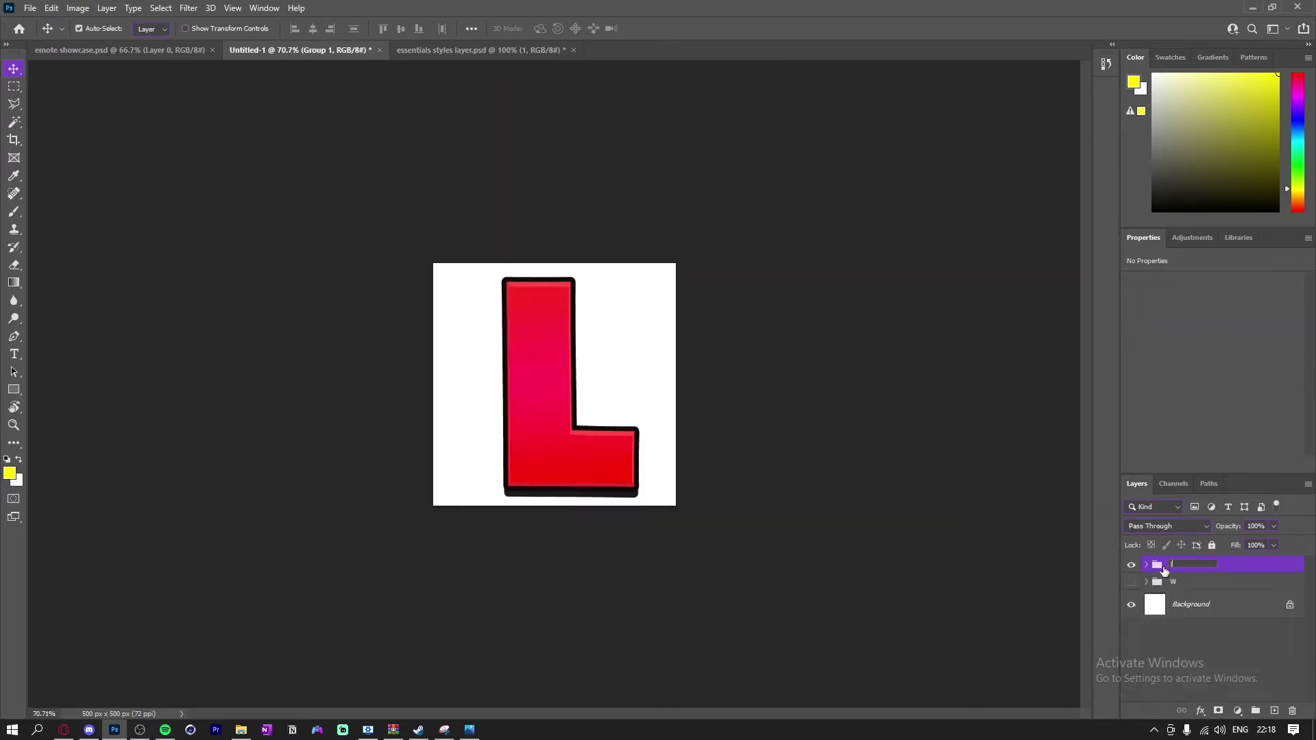
key(Return)
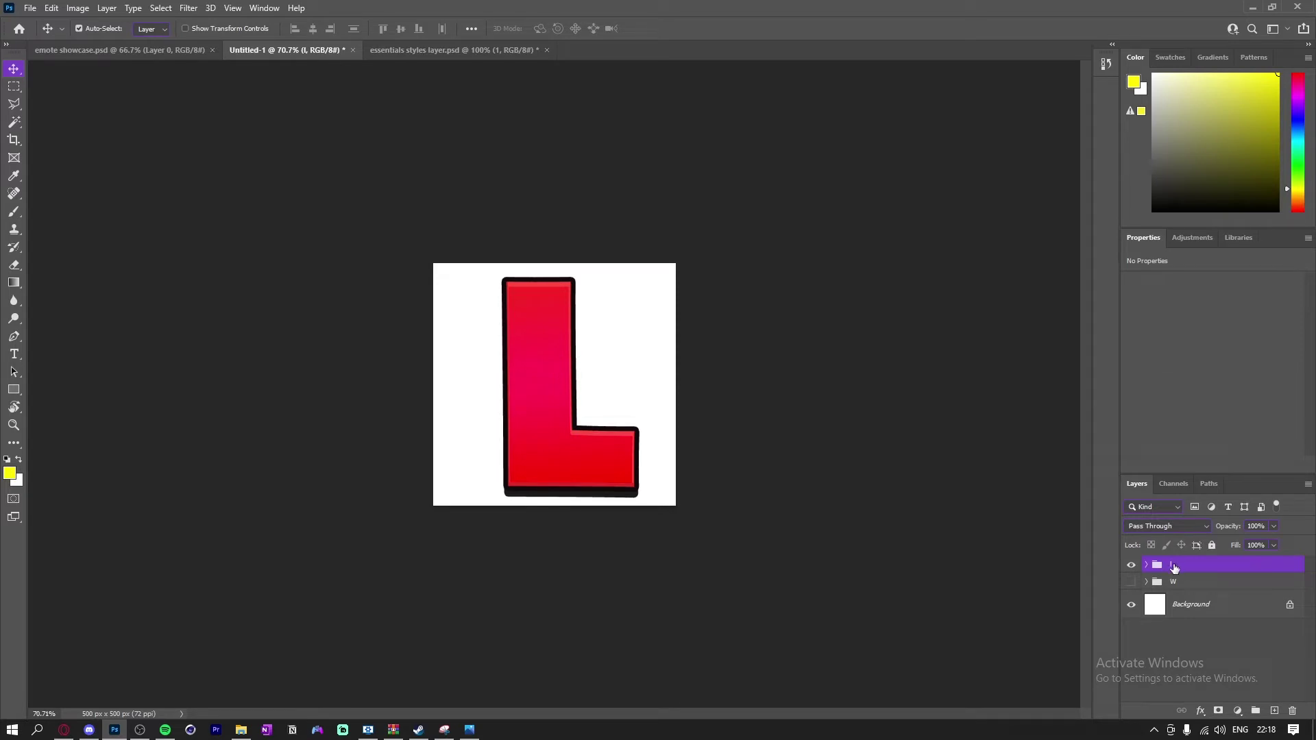
double_click(1174, 566)
click(1156, 437)
double_click(1193, 565)
Name the group L, hide it, and add a new empty layer.
text(L)
key(Return)
click(1131, 565)
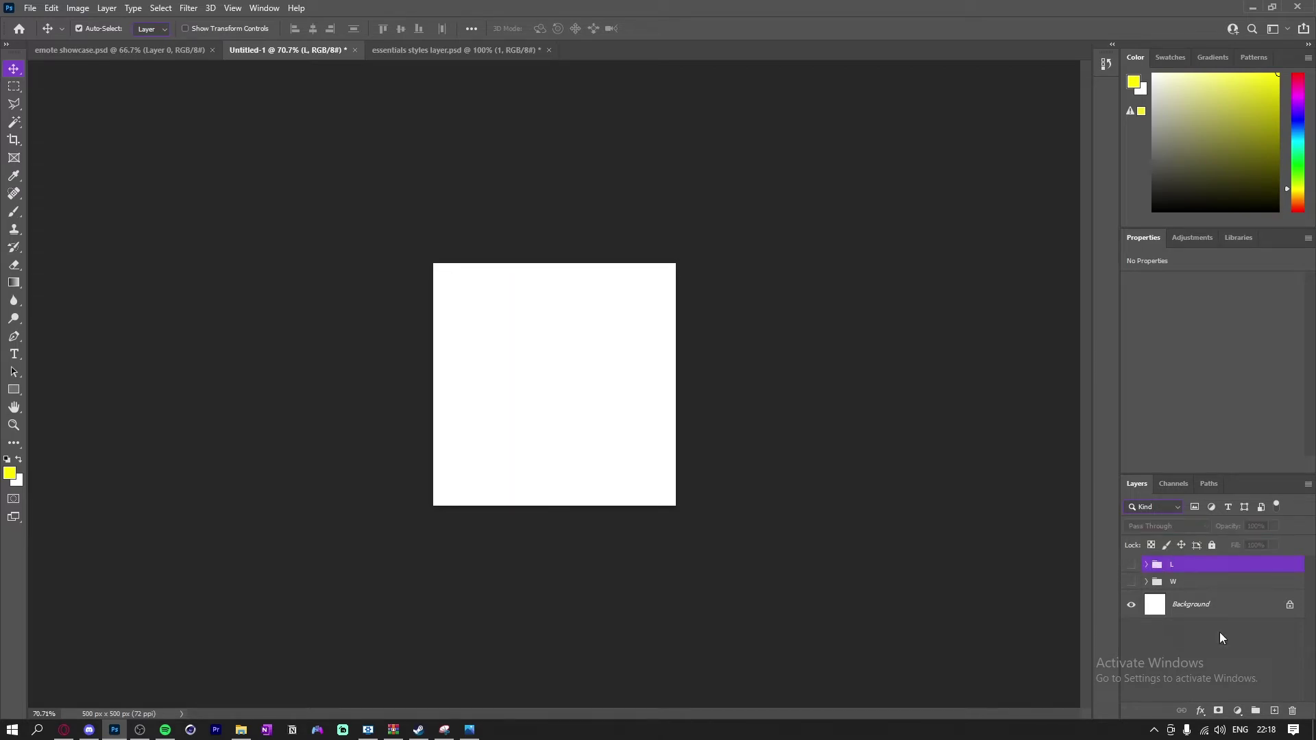
click(1275, 711)
Type 'ayoo?!?' and enlarge it across the canvas.
key(t)
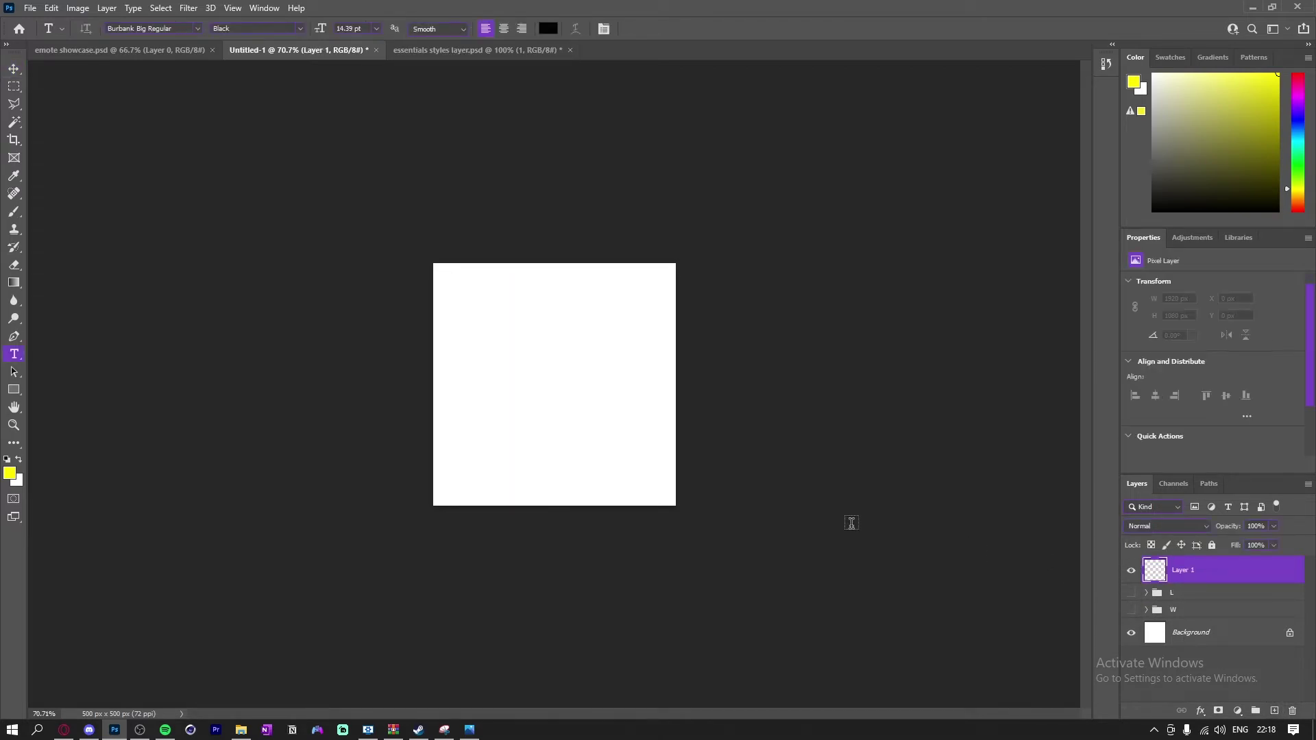
click(463, 389)
text(a)
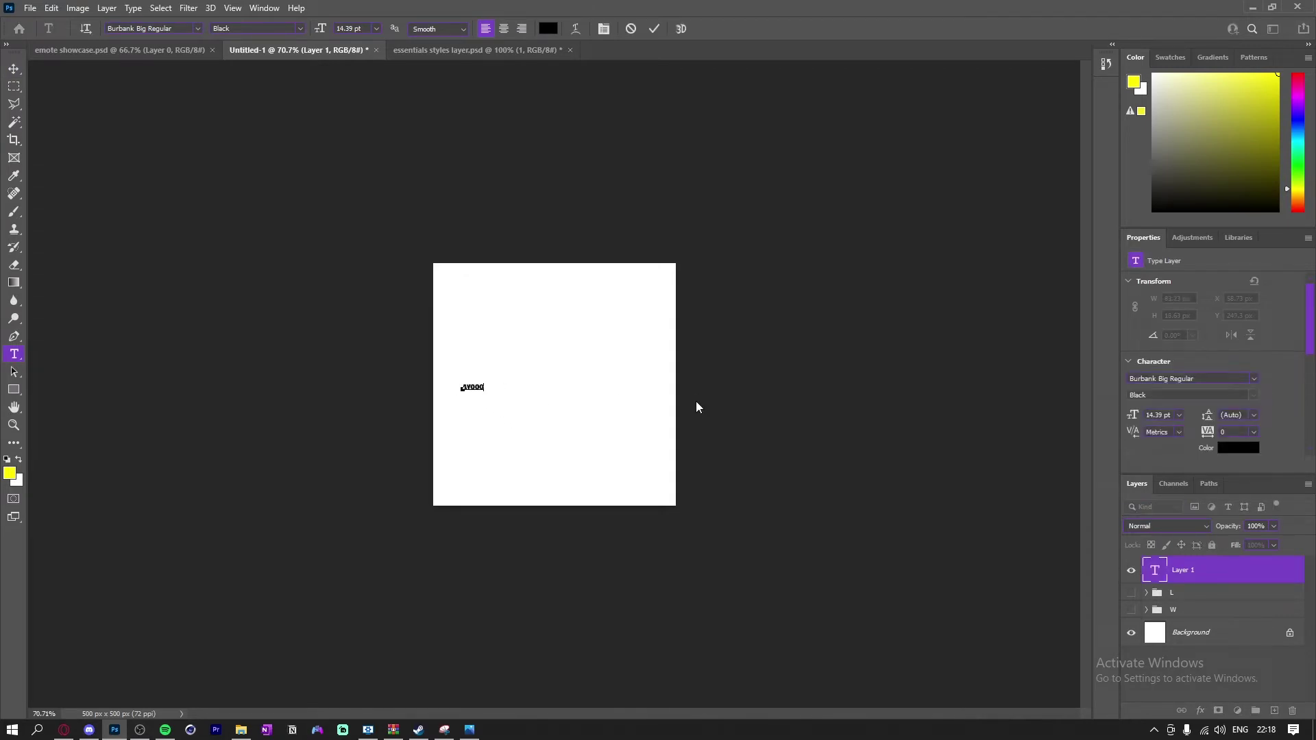
text(yoo?!?!)
click(654, 28)
key(ctrl+t)
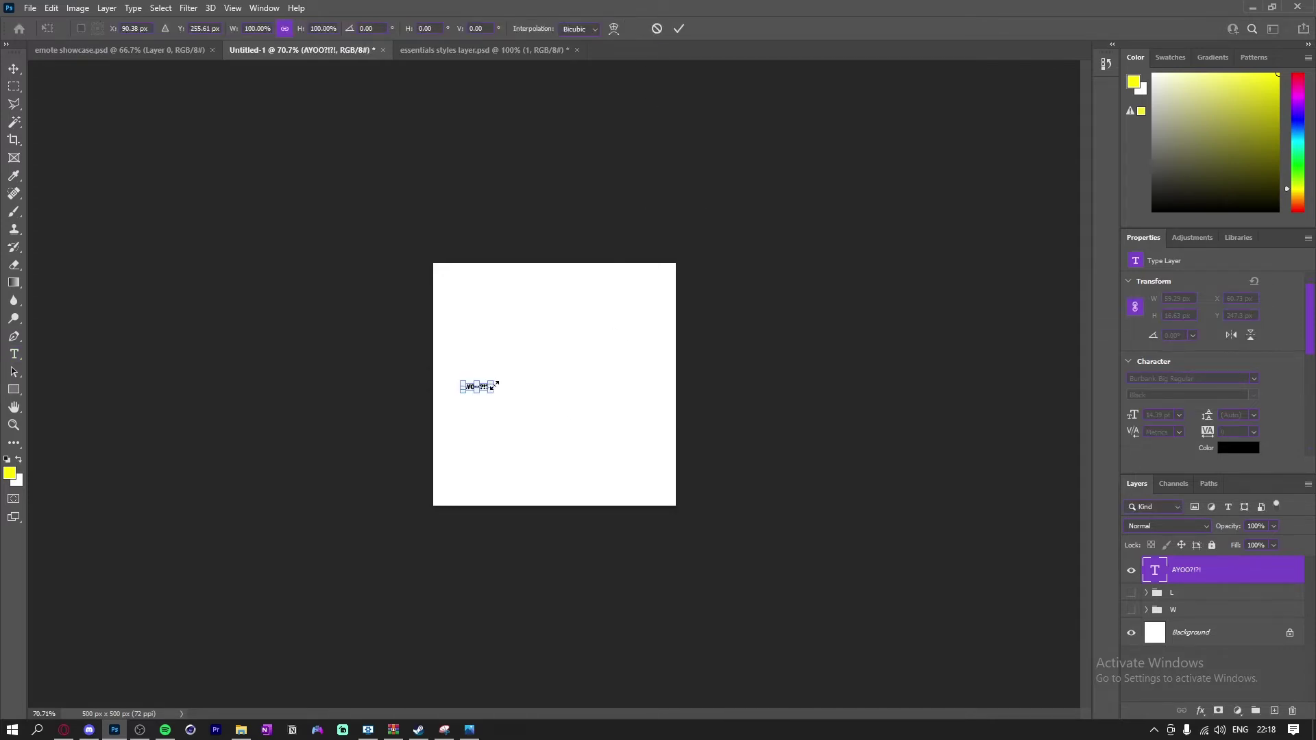
drag(495, 384, 793, 253)
drag(738, 308, 708, 373)
key(Return)
Trim the trailing characters so the text reads 'AYO?'.
key(t)
click(624, 377)
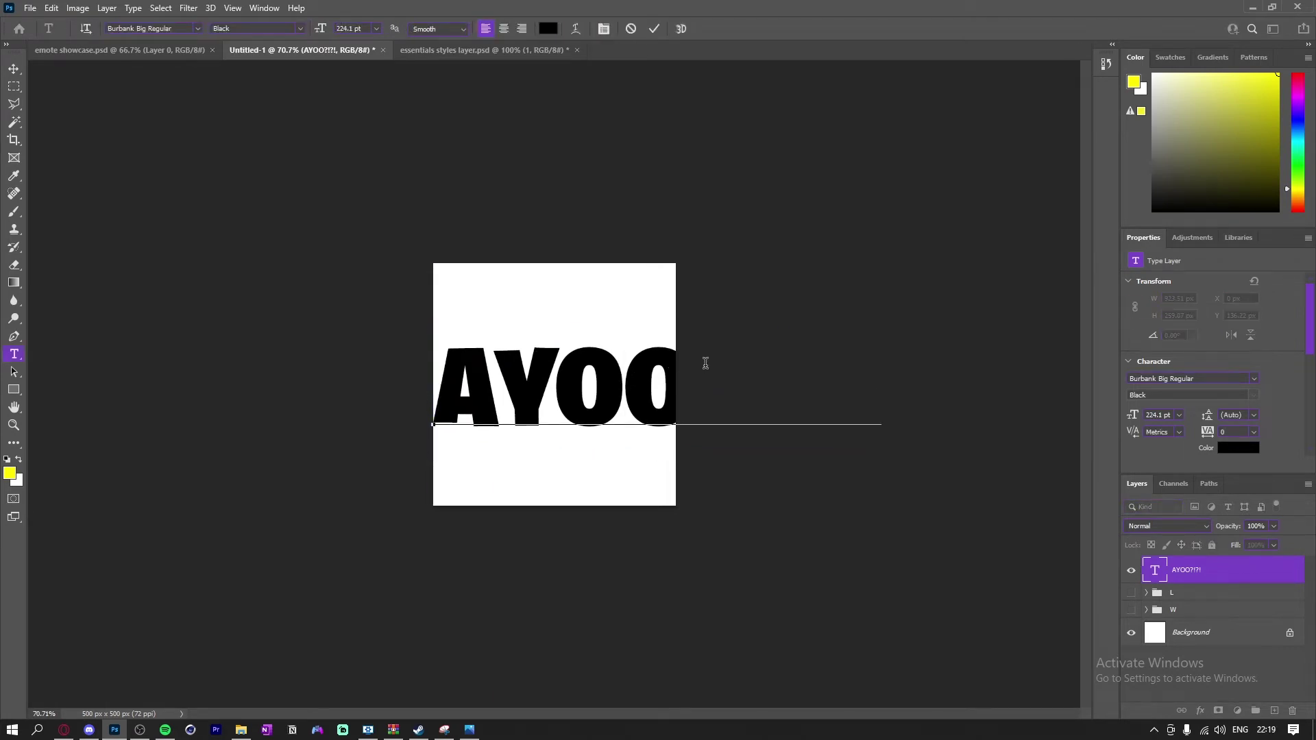
key(shift+Right)
key(shift+Right)
key(shift+Right)
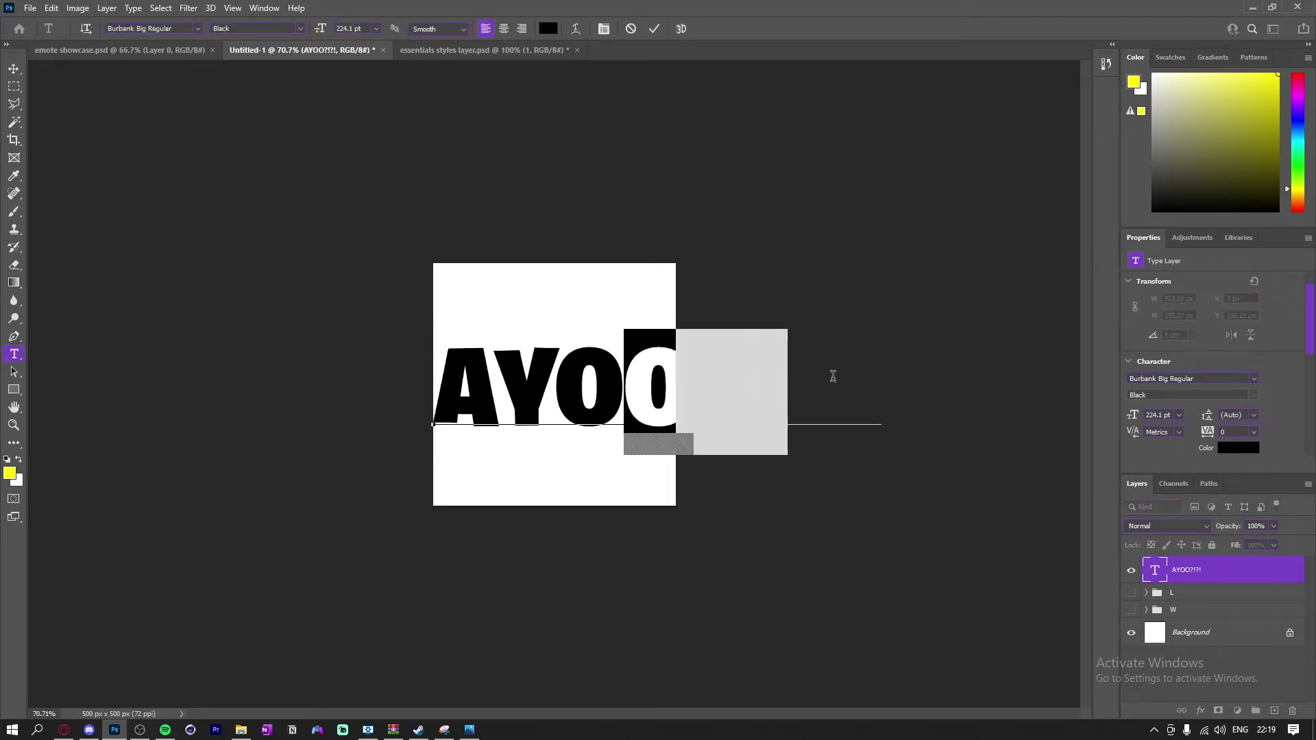
key(shift+Right)
key(shift+Right)
key(BackSpace)
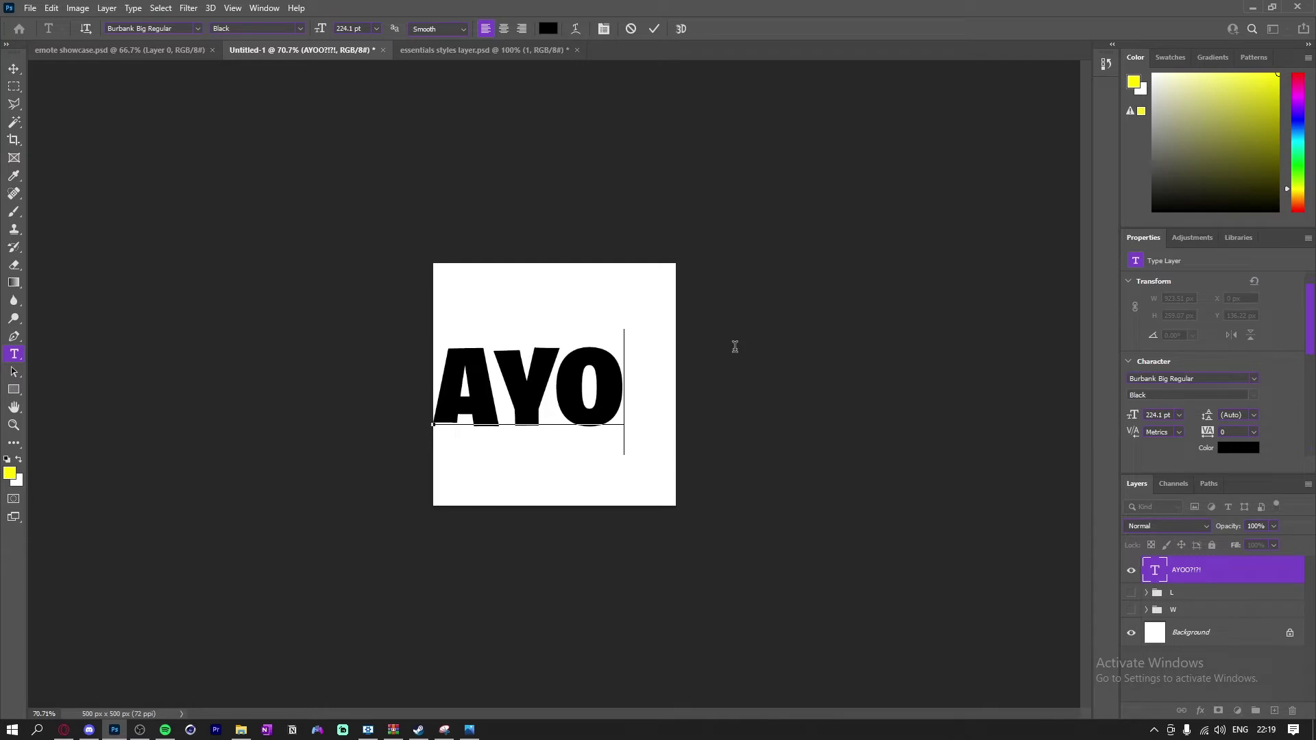
text(?)
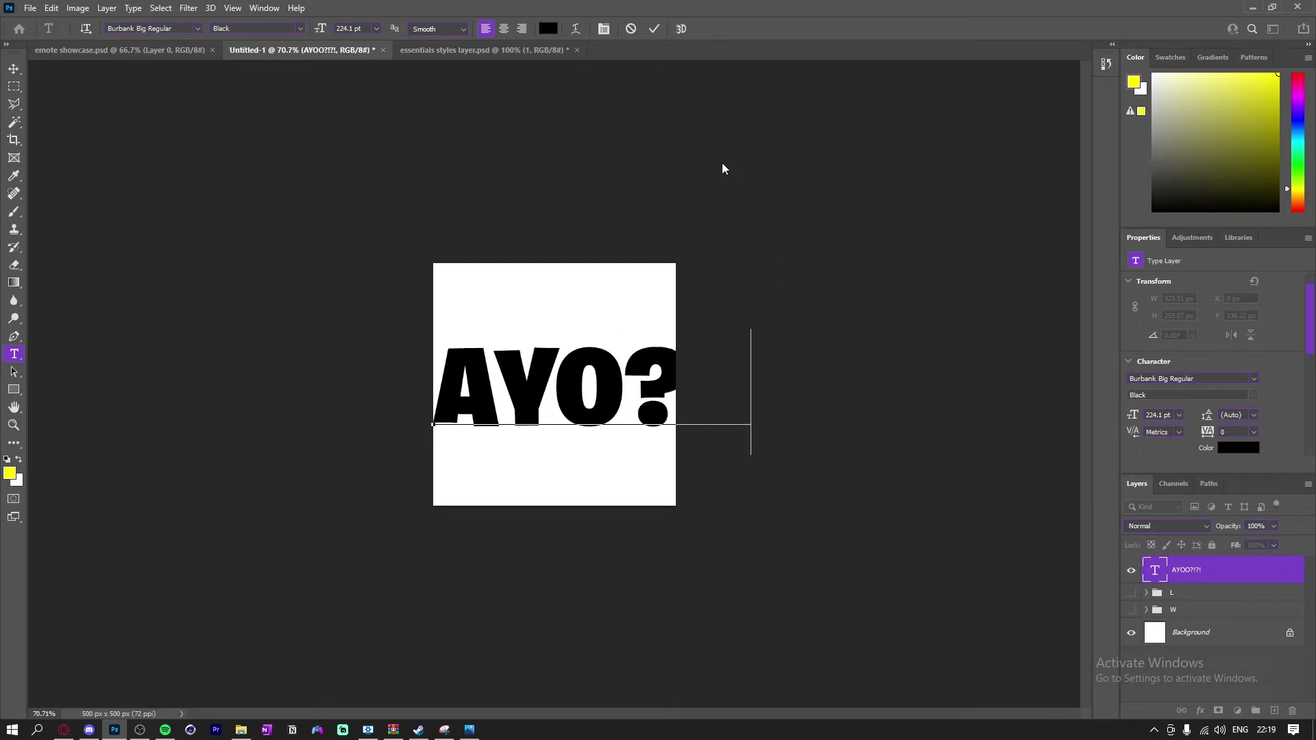
key(BackSpace)
key(BackSpace)
click(657, 28)
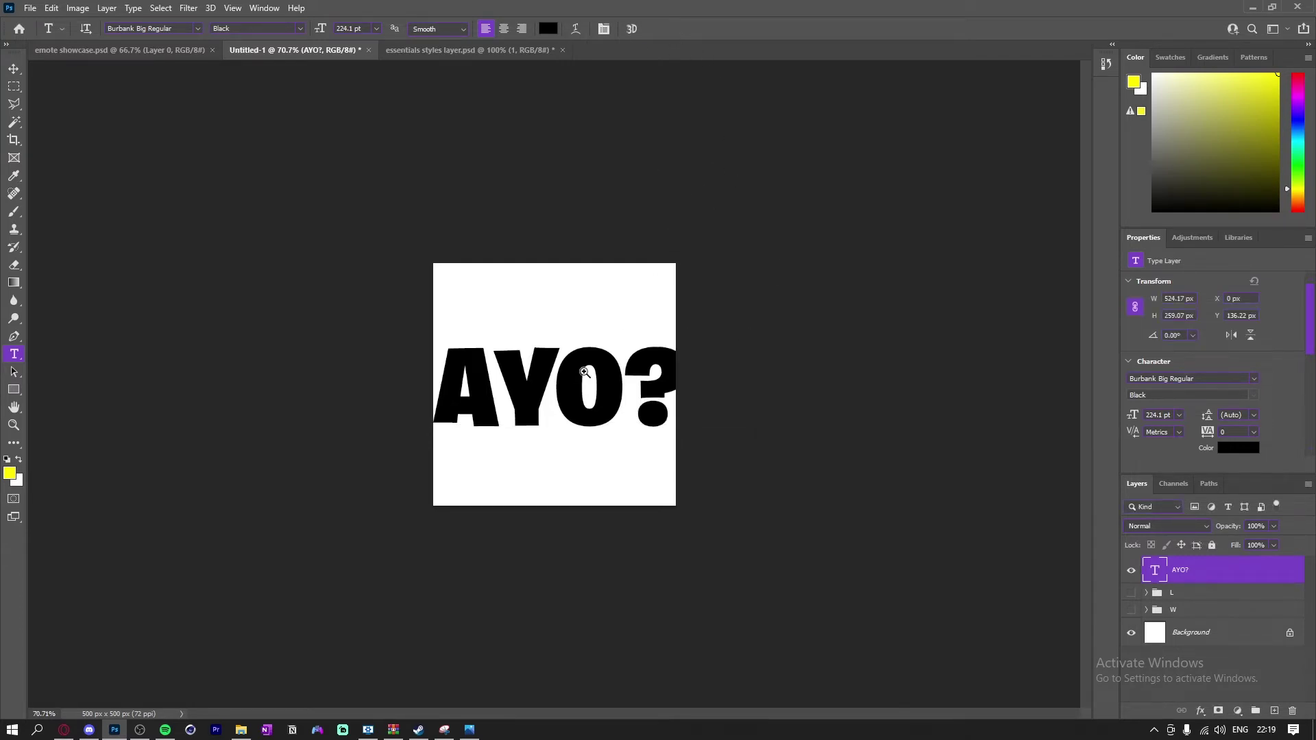
scroll(555, 384, up, 3)
Scale the text to about 90%, nudge it up-left, and replace '?' with O to read AYOO.
key(ctrl+t)
drag(570, 262, 571, 288)
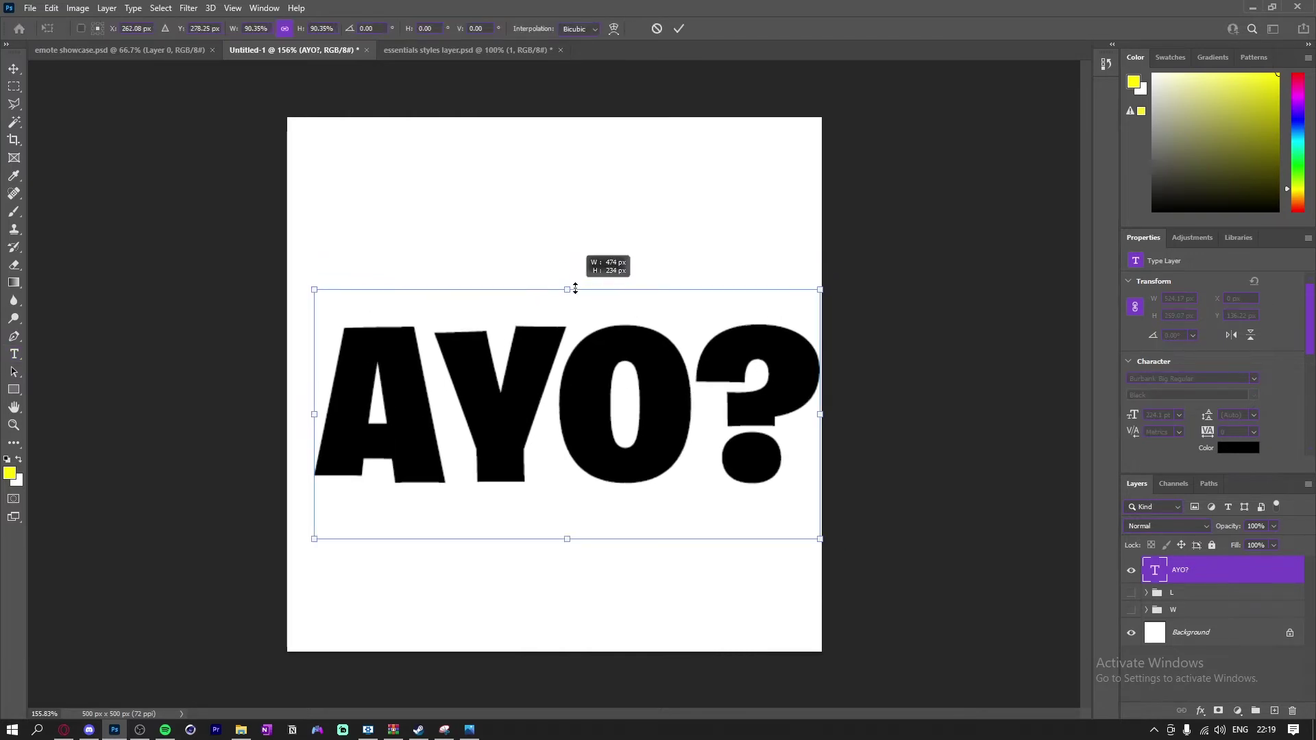
drag(615, 341, 602, 326)
key(Return)
click(800, 346)
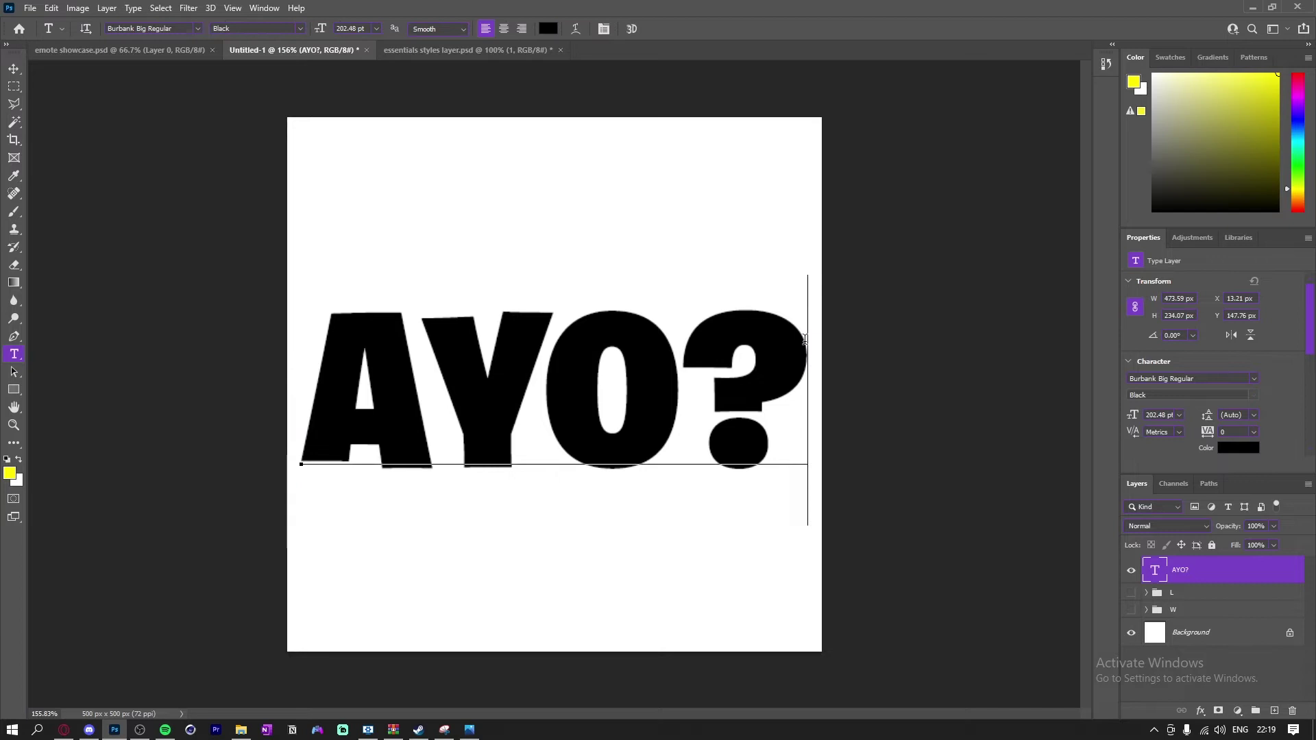
key(BackSpace)
text(O)
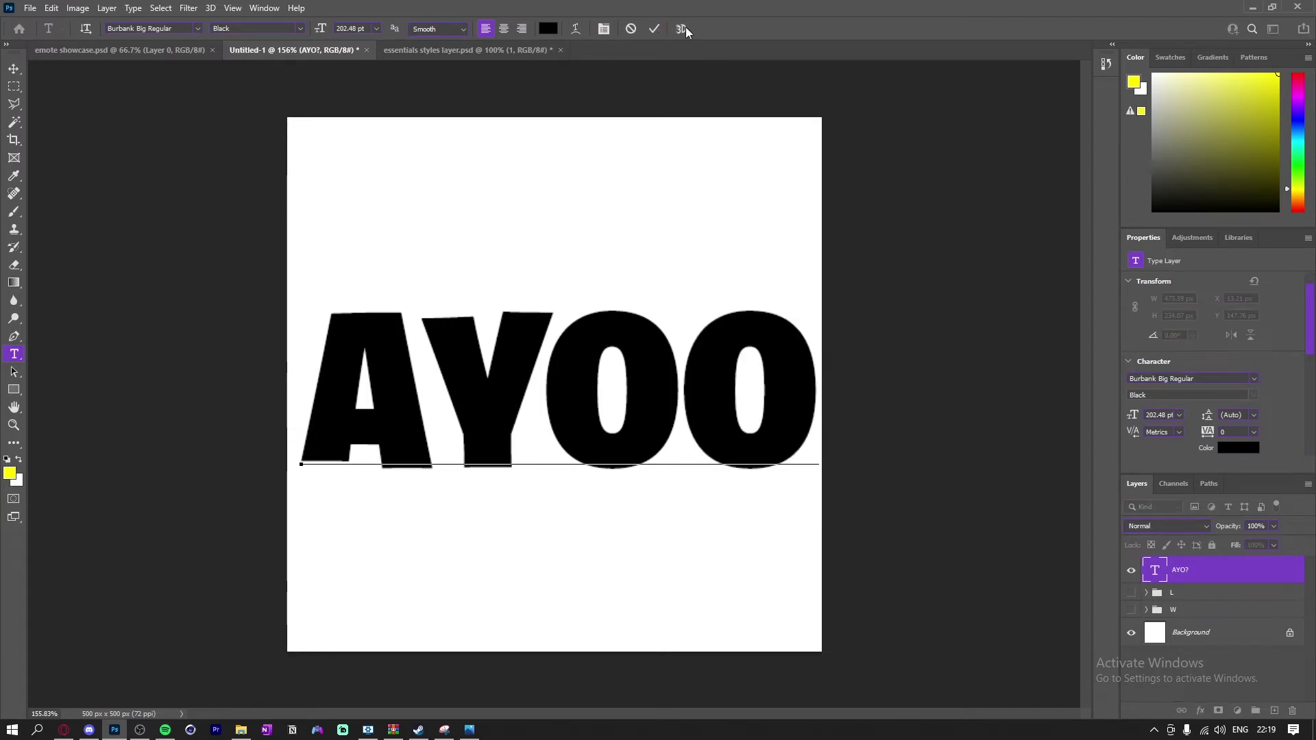
click(656, 29)
Copy the purple LAYERS layer style from the styles document and paste it onto AYOO.
click(406, 51)
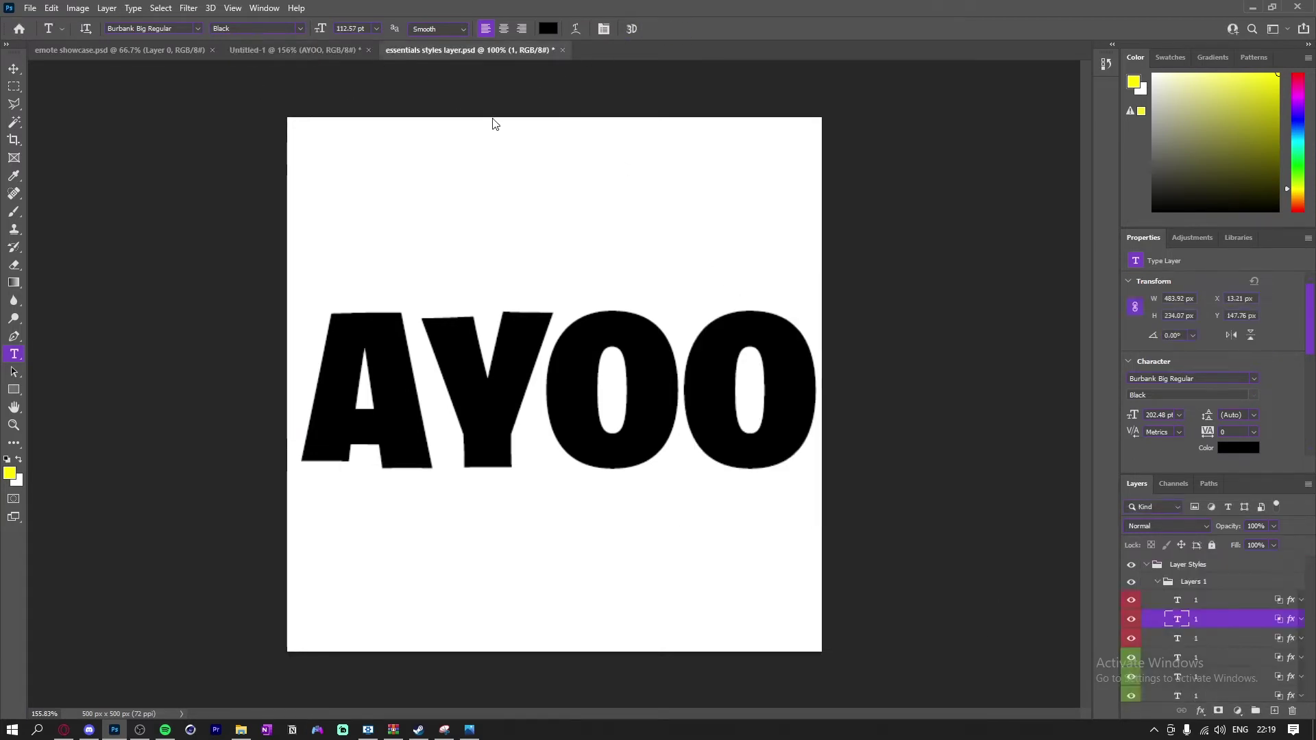
key(v)
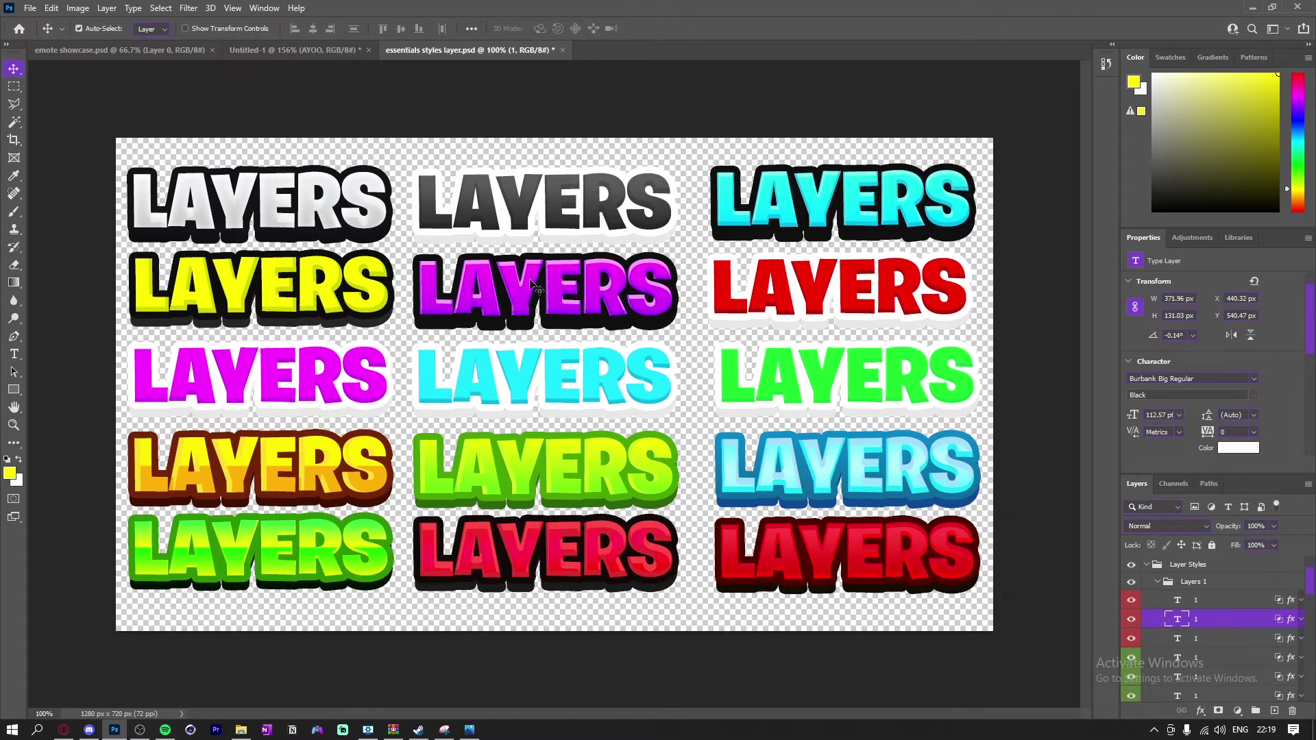
right_click(1211, 696)
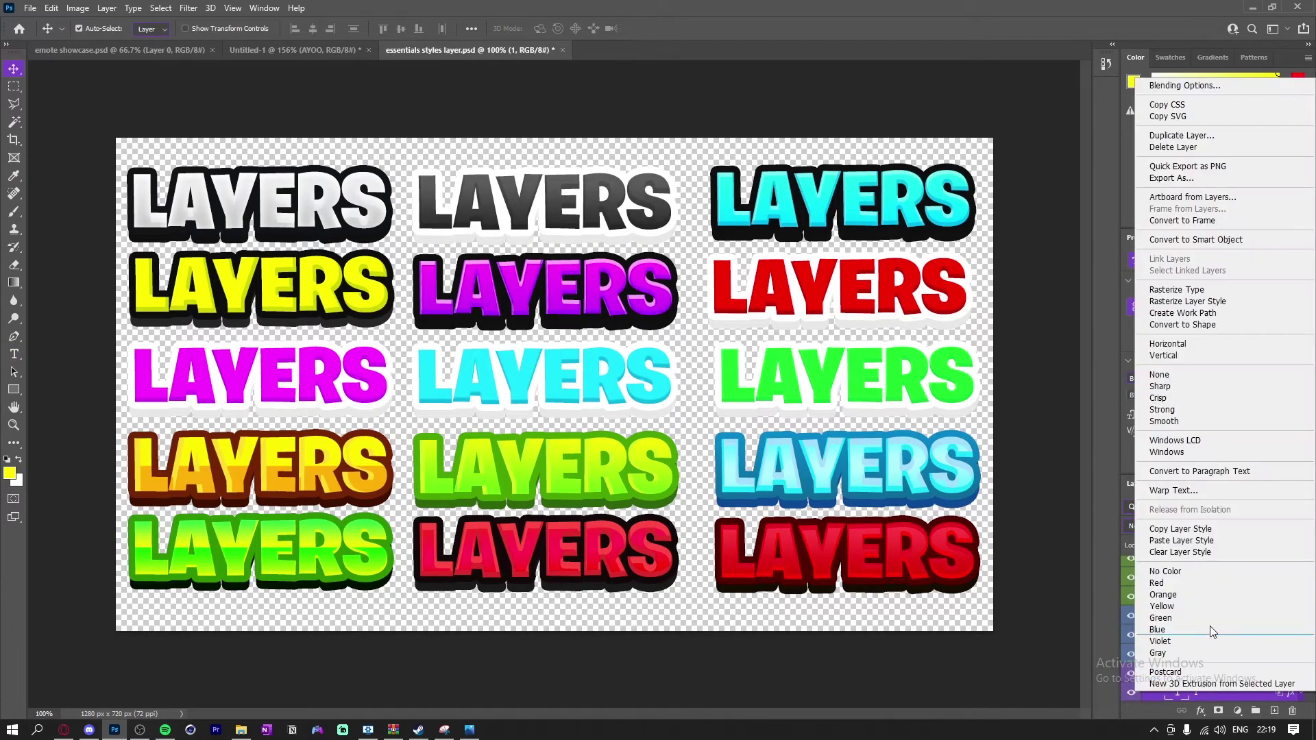
click(1179, 529)
click(309, 50)
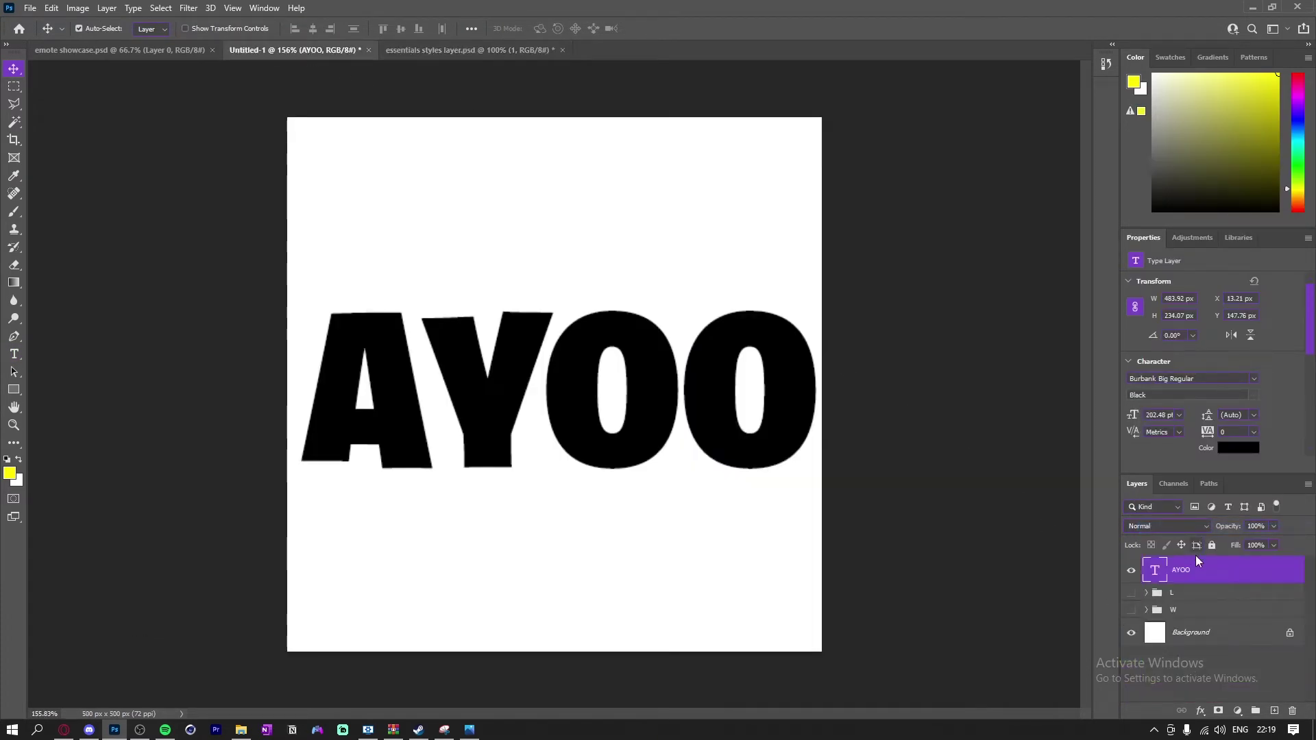
right_click(1206, 571)
click(1111, 567)
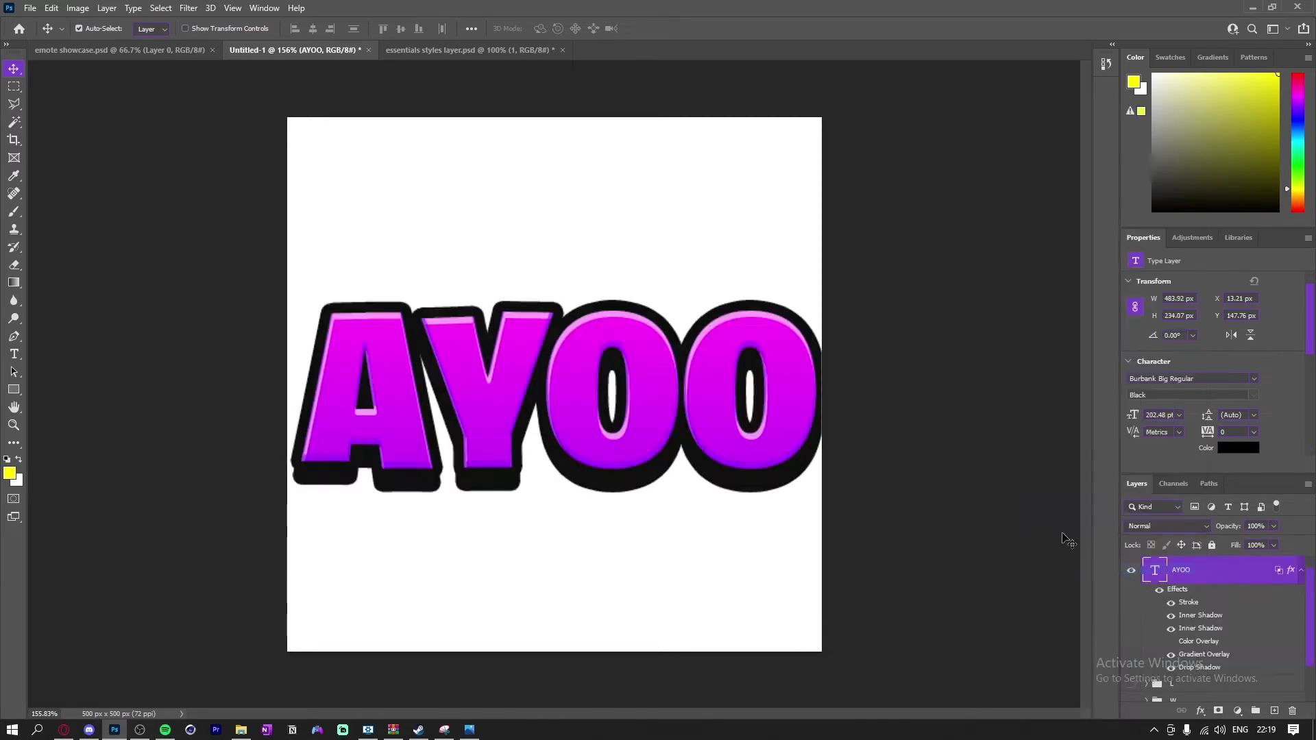
scroll(766, 379, down, 3)
scroll(754, 379, up, 3)
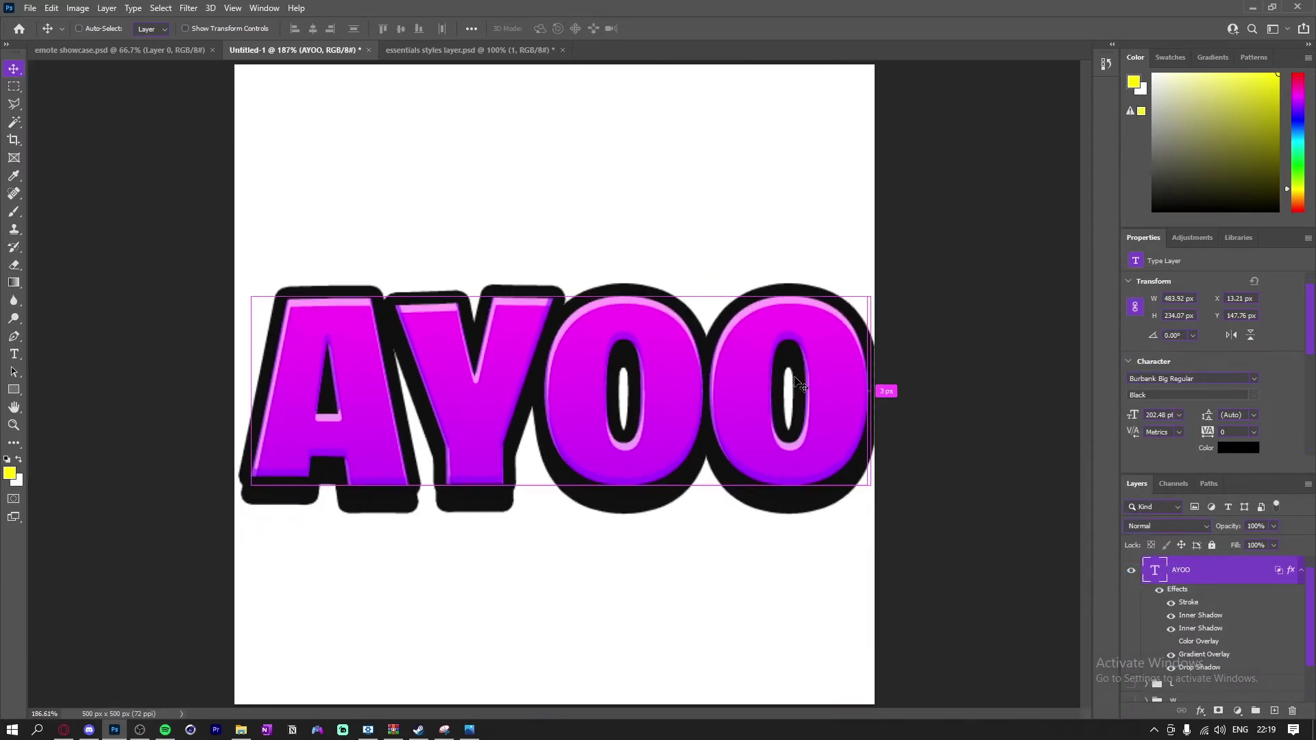
Group the AYOO layer and clear the default group name for renaming.
key(ctrl+g)
click(1147, 565)
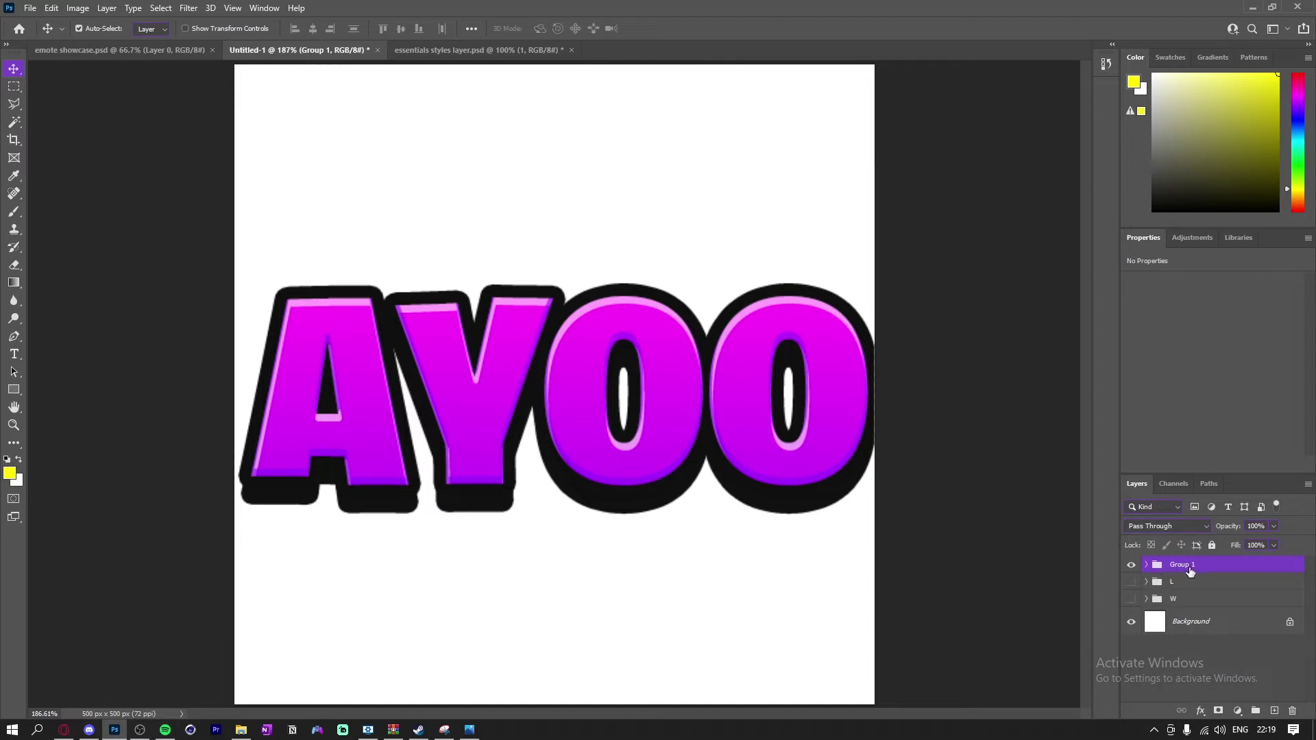
double_click(1193, 565)
key(BackSpace)
Name the group AYOO and narrow it to about 97% width.
key(Return)
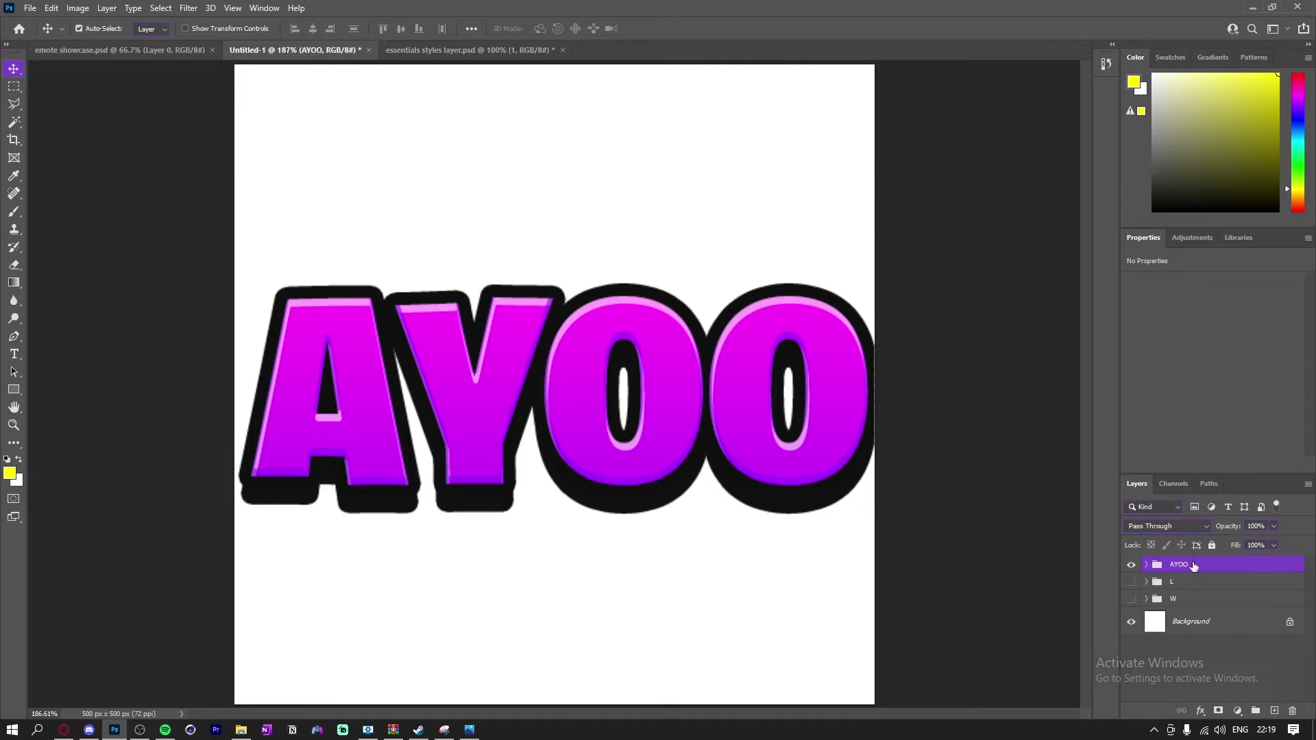
click(1131, 567)
click(1130, 566)
key(ctrl+t)
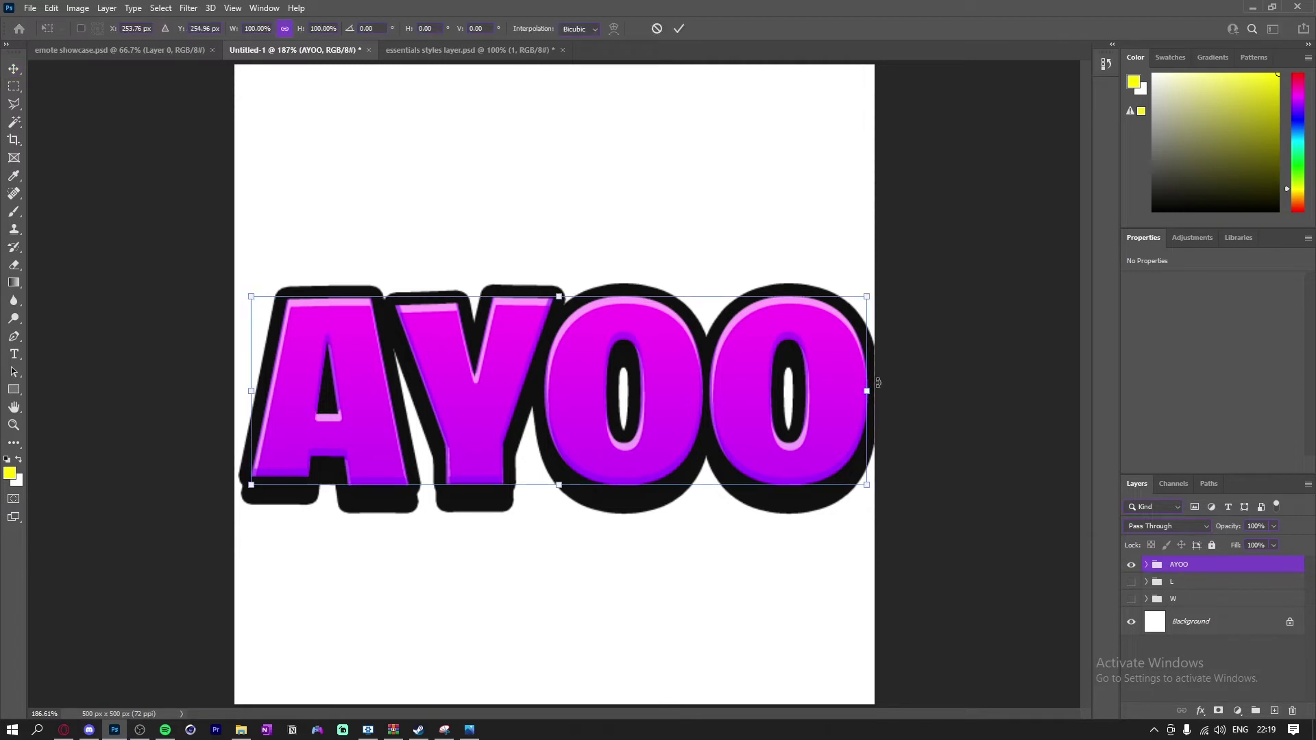
drag(867, 390, 852, 388)
key(Return)
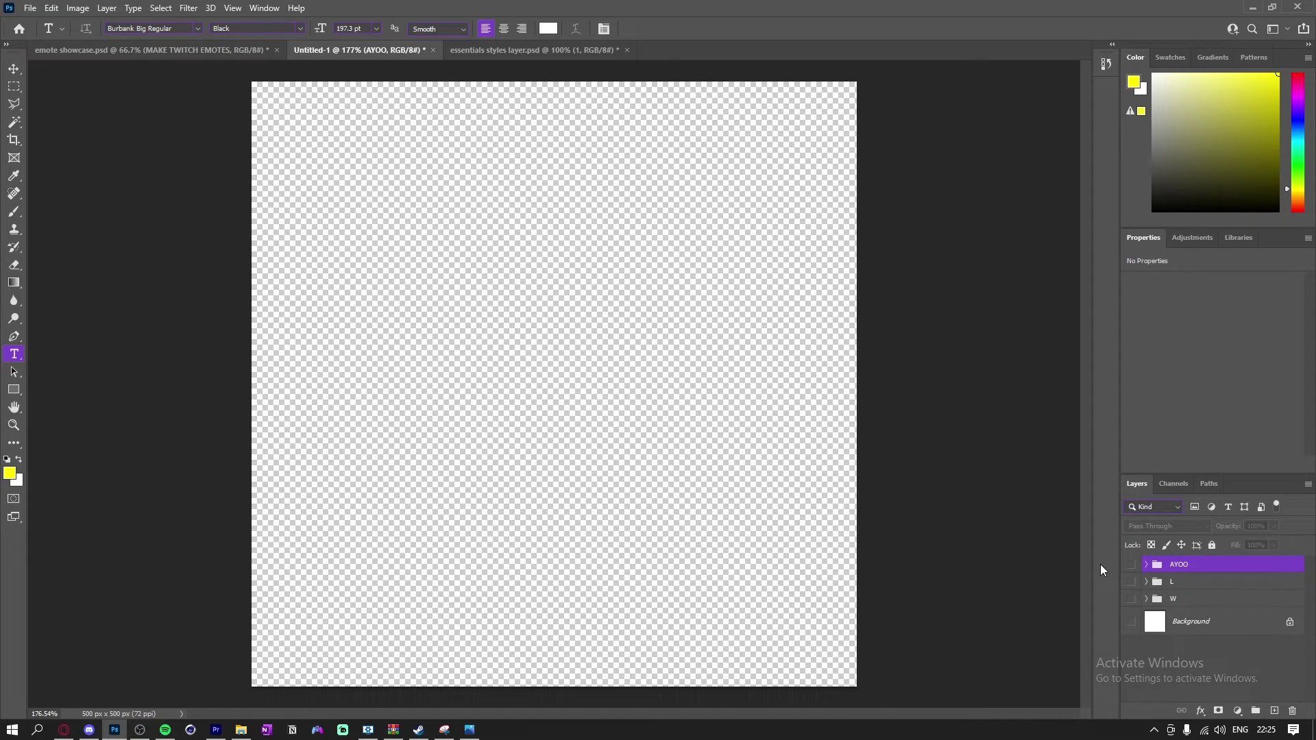
Add a new layer with black text typed in the upper-left of the canvas.
click(1275, 711)
click(397, 285)
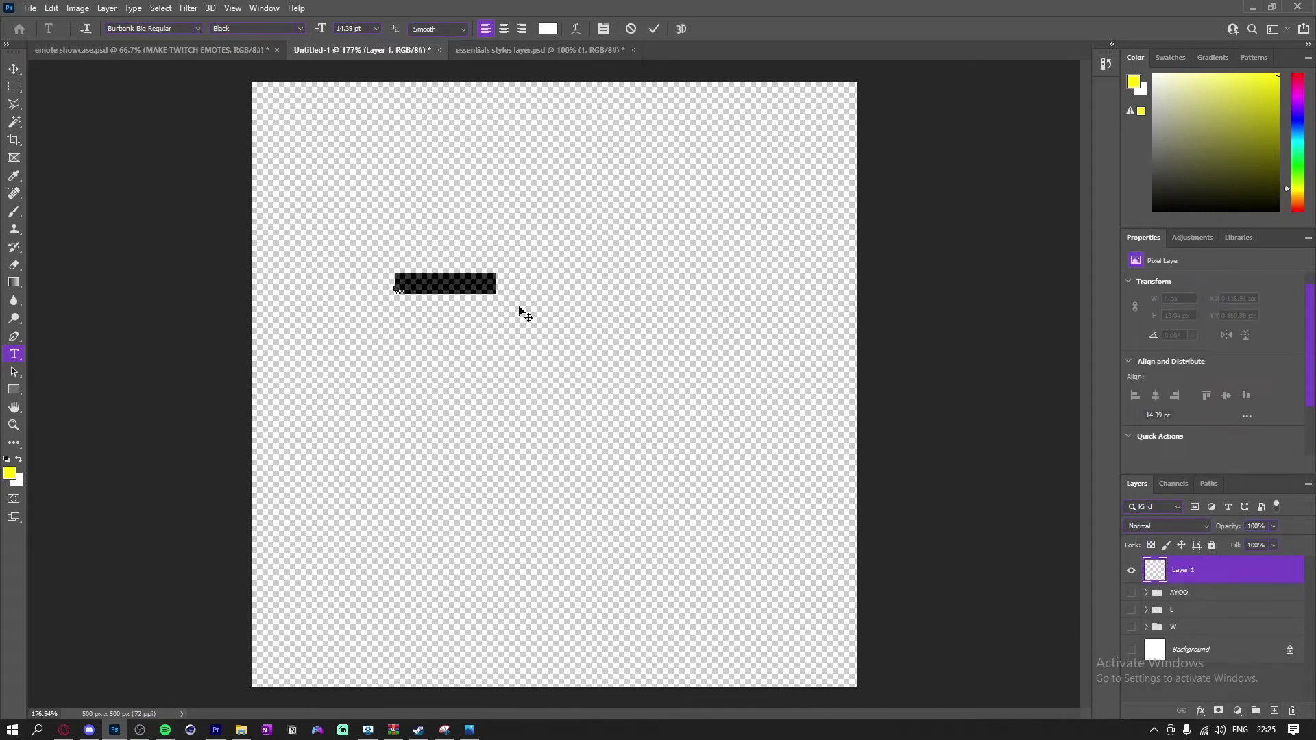
text(AYOO)
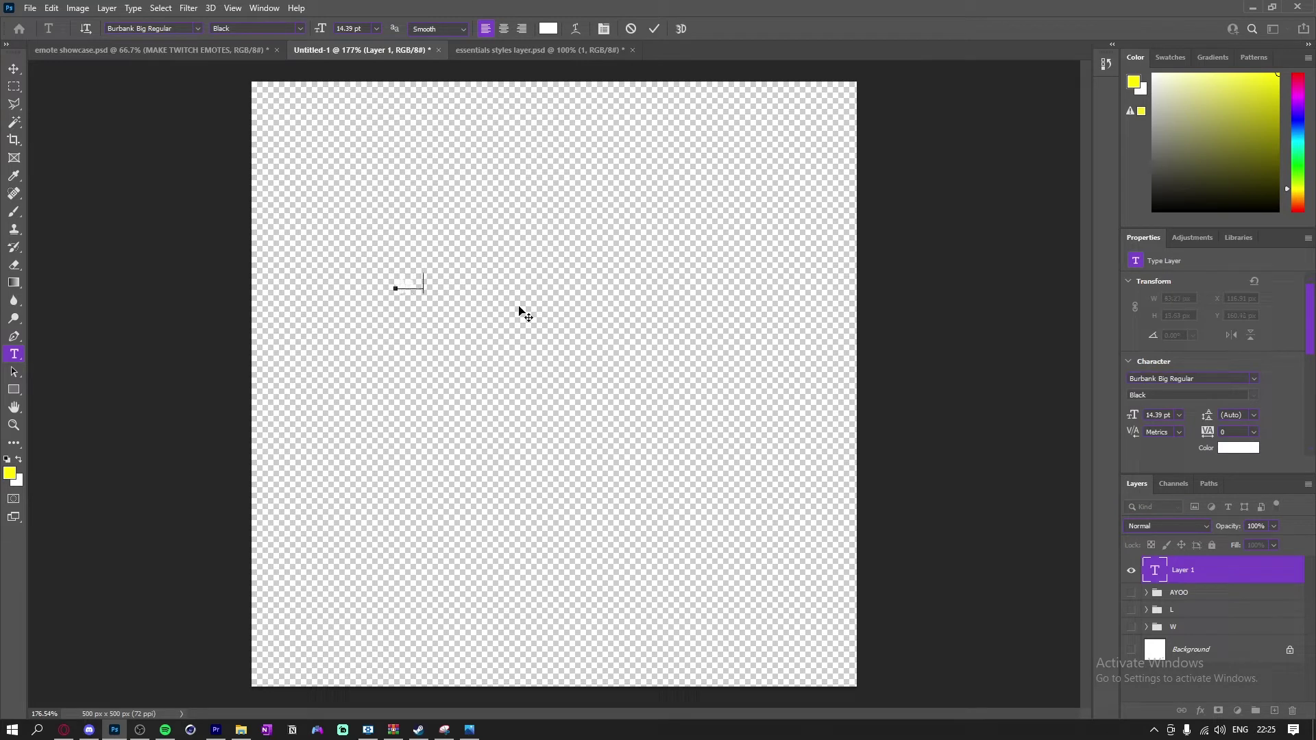
key(ctrl+a)
click(548, 28)
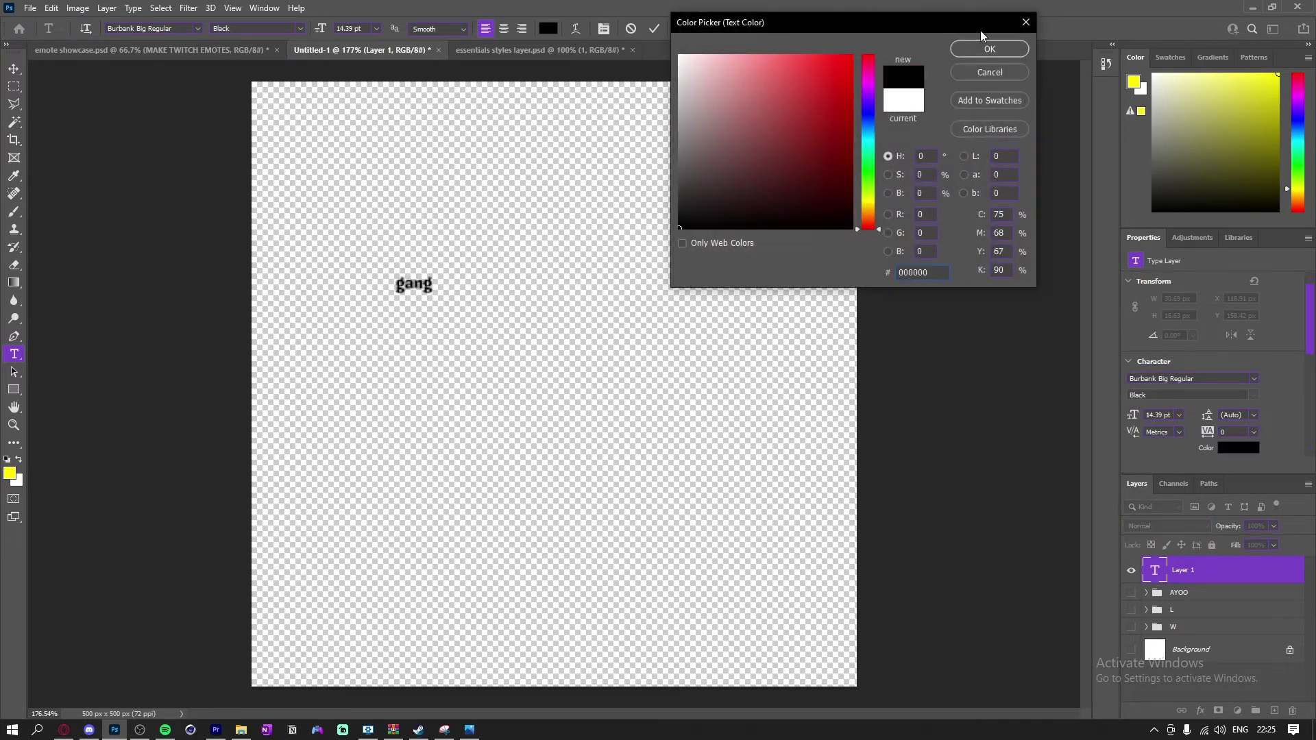
click(987, 48)
Enlarge the text about three times and retype it as GANG.
click(655, 28)
key(ctrl+t)
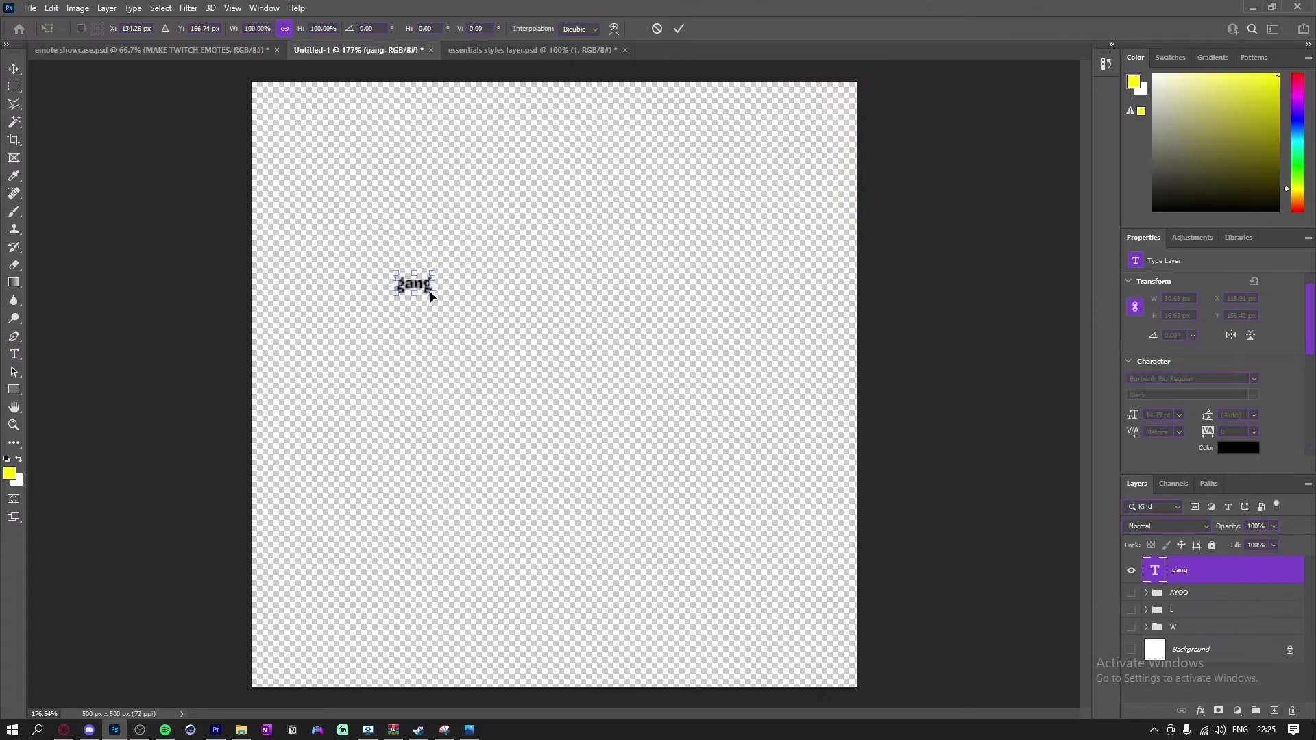
drag(434, 283, 594, 292)
drag(663, 297, 604, 297)
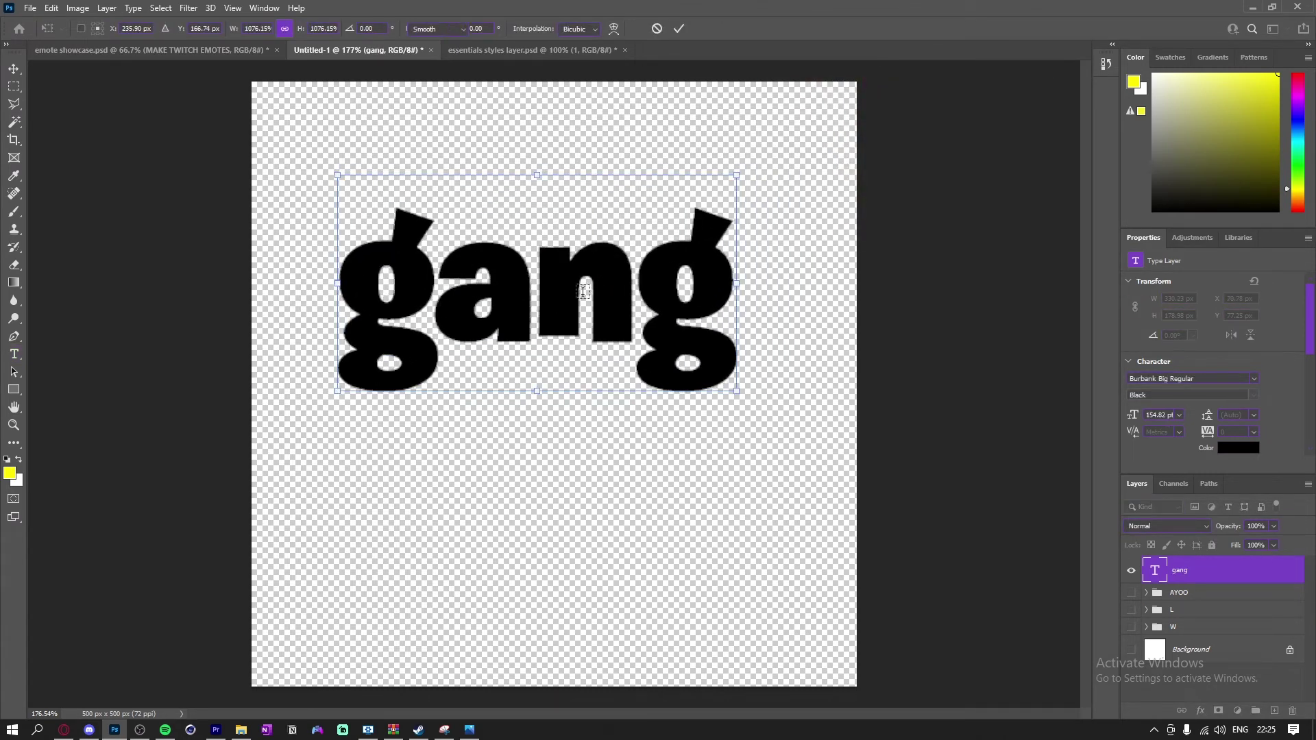
key(Return)
double_click(569, 297)
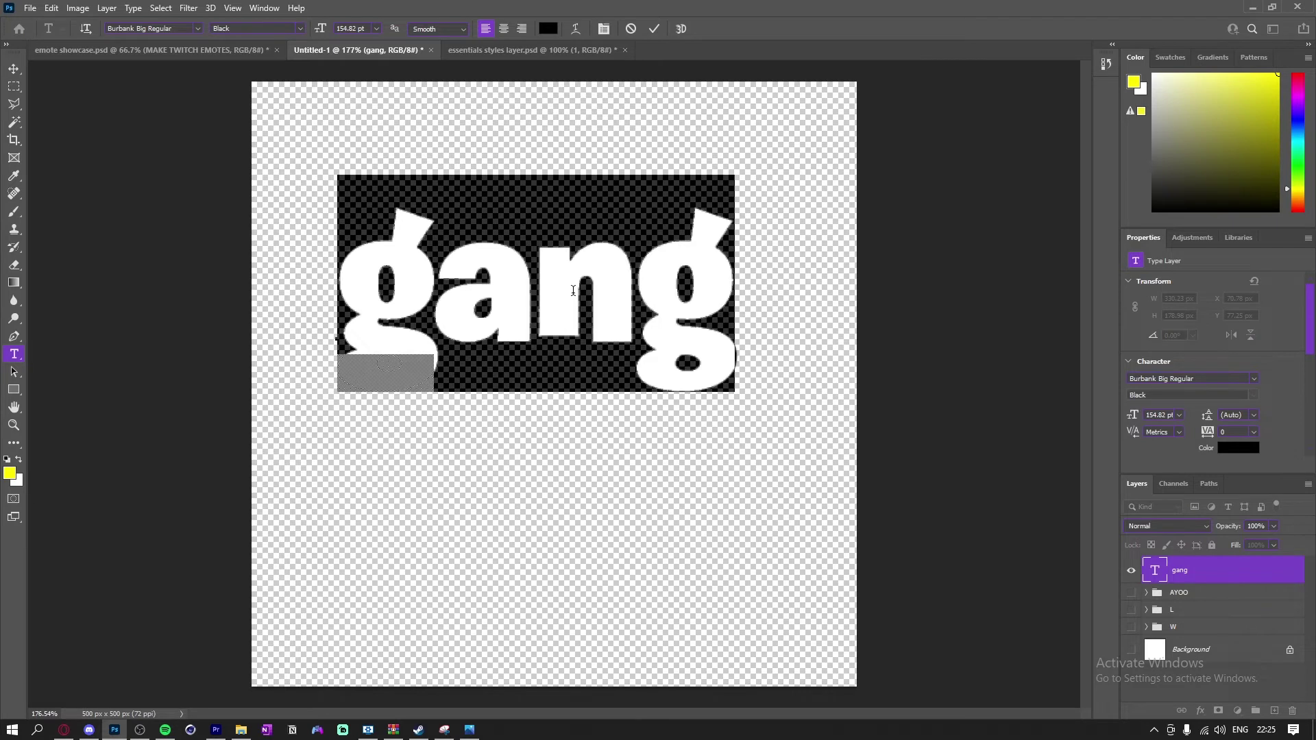
text(GANG)
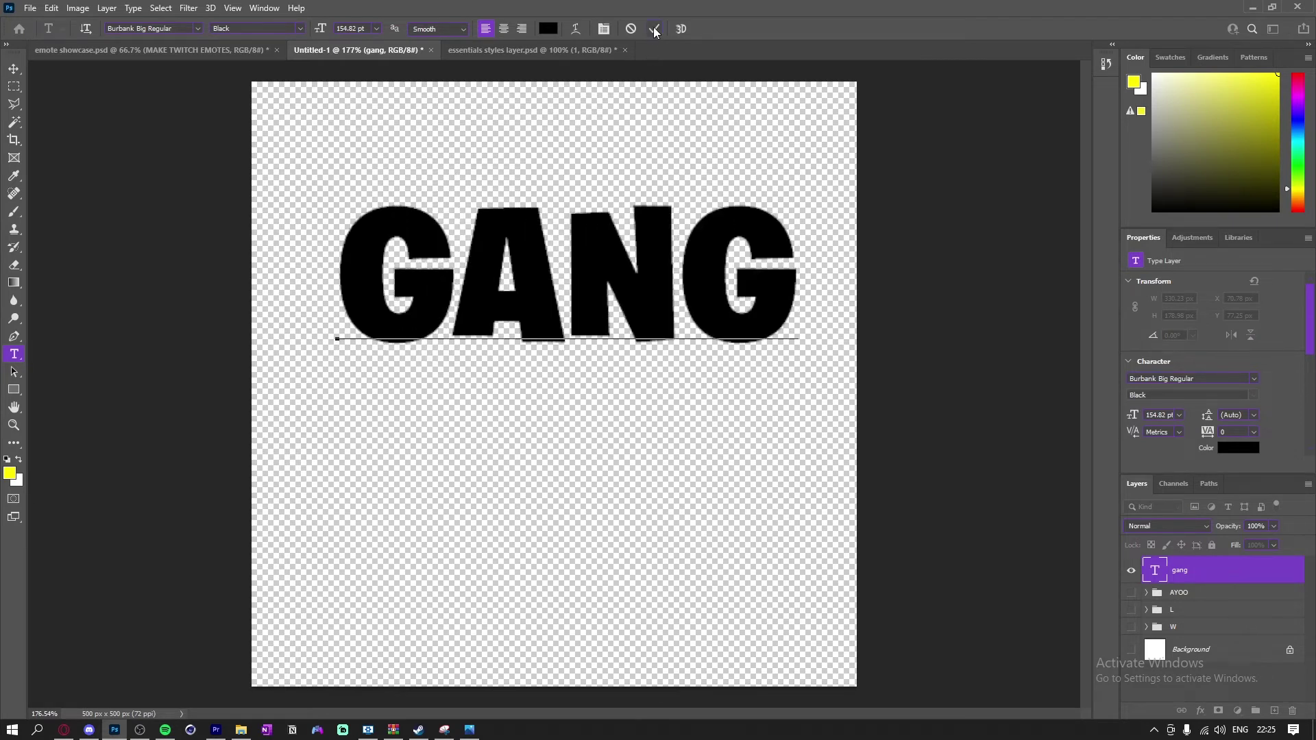
click(655, 31)
Set GANG in GoodDog Plain and enlarge it to about 224.45 pt.
double_click(562, 295)
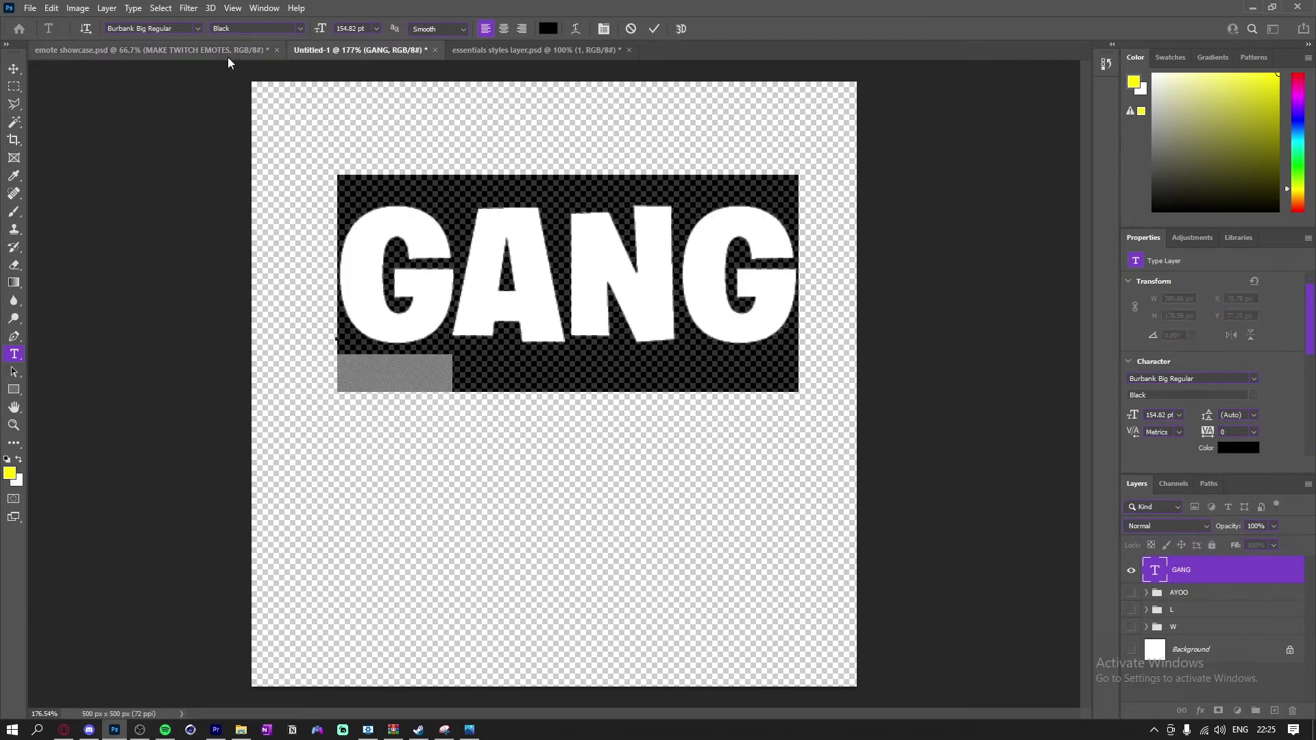
click(198, 28)
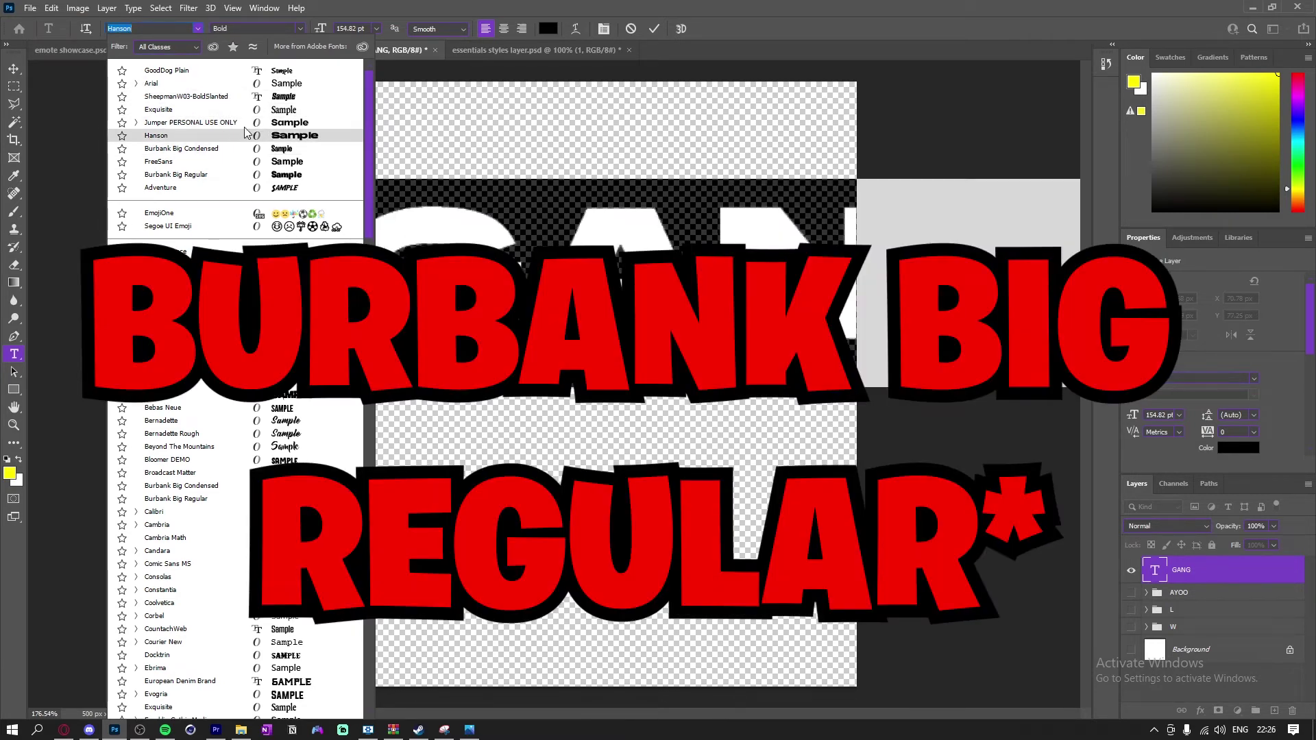
click(238, 75)
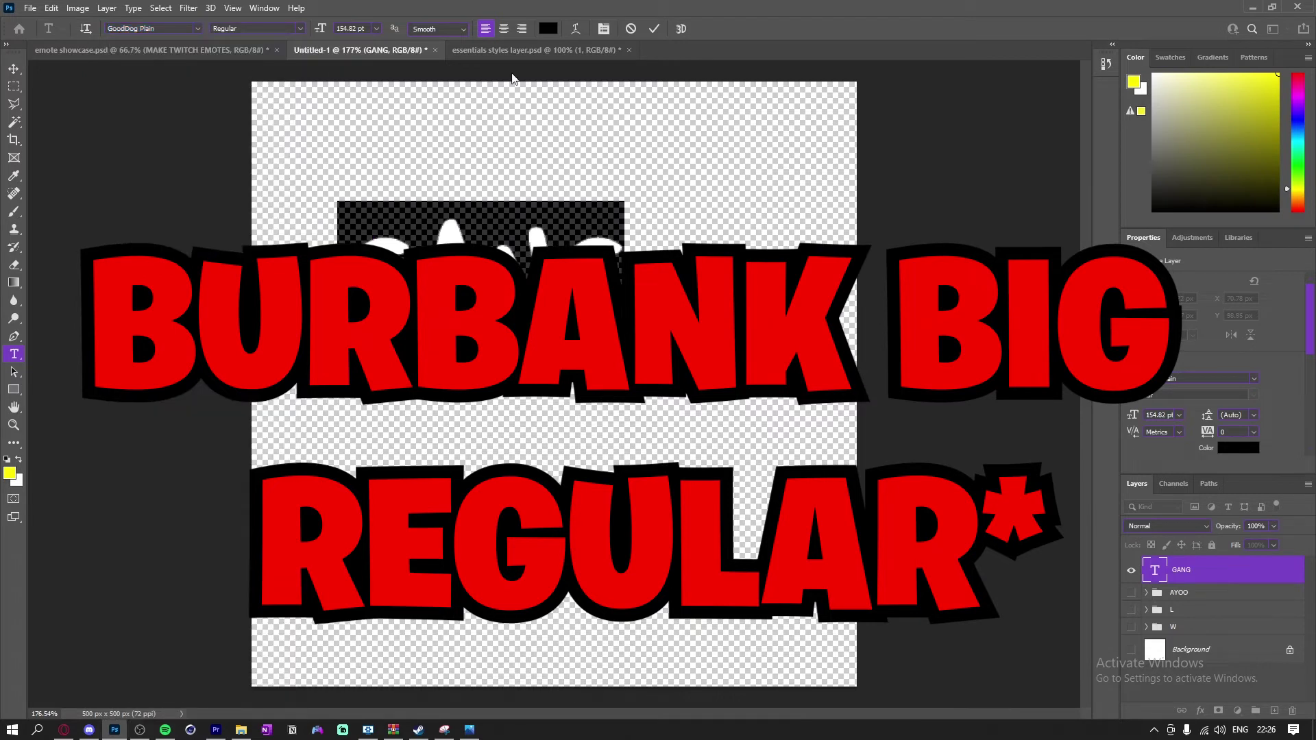
click(654, 28)
key(ctrl+t)
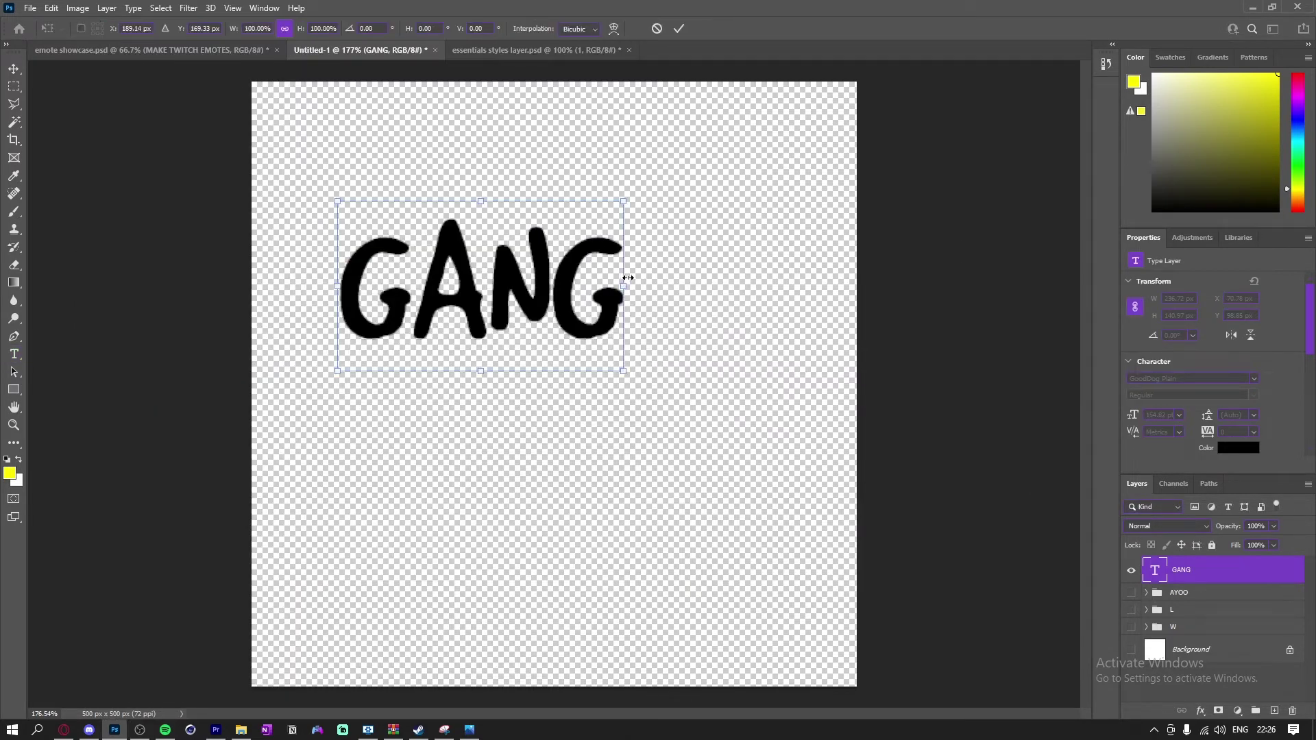
drag(627, 277, 756, 273)
key(Return)
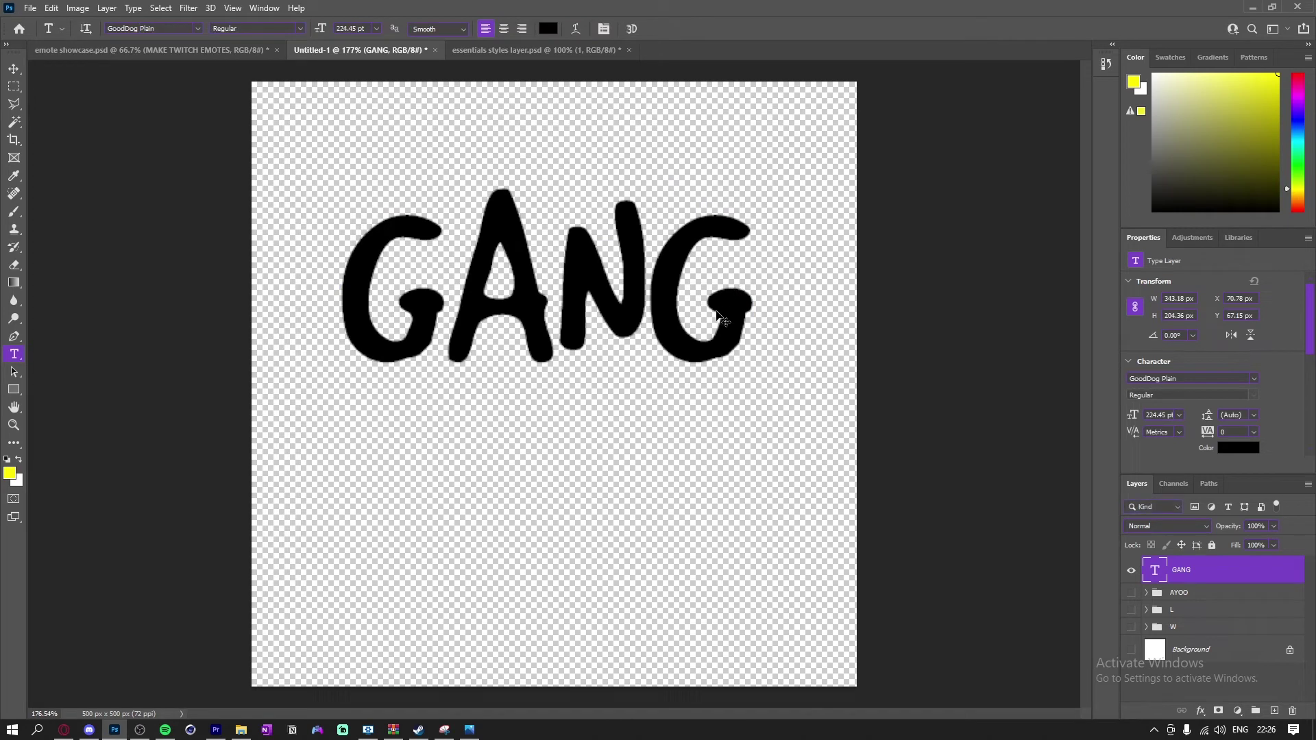
Copy the layer style of the cyan LAYERS layer in the essentials styles document.
key(b)
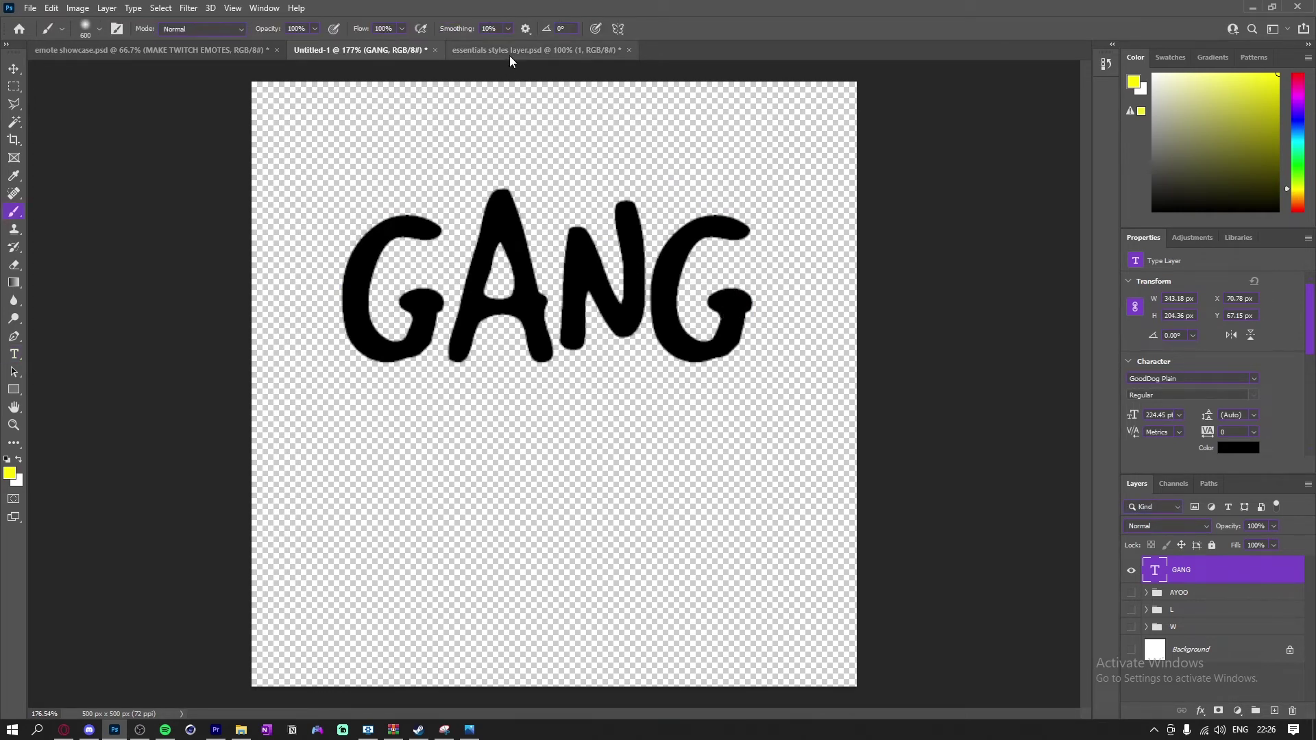
click(509, 52)
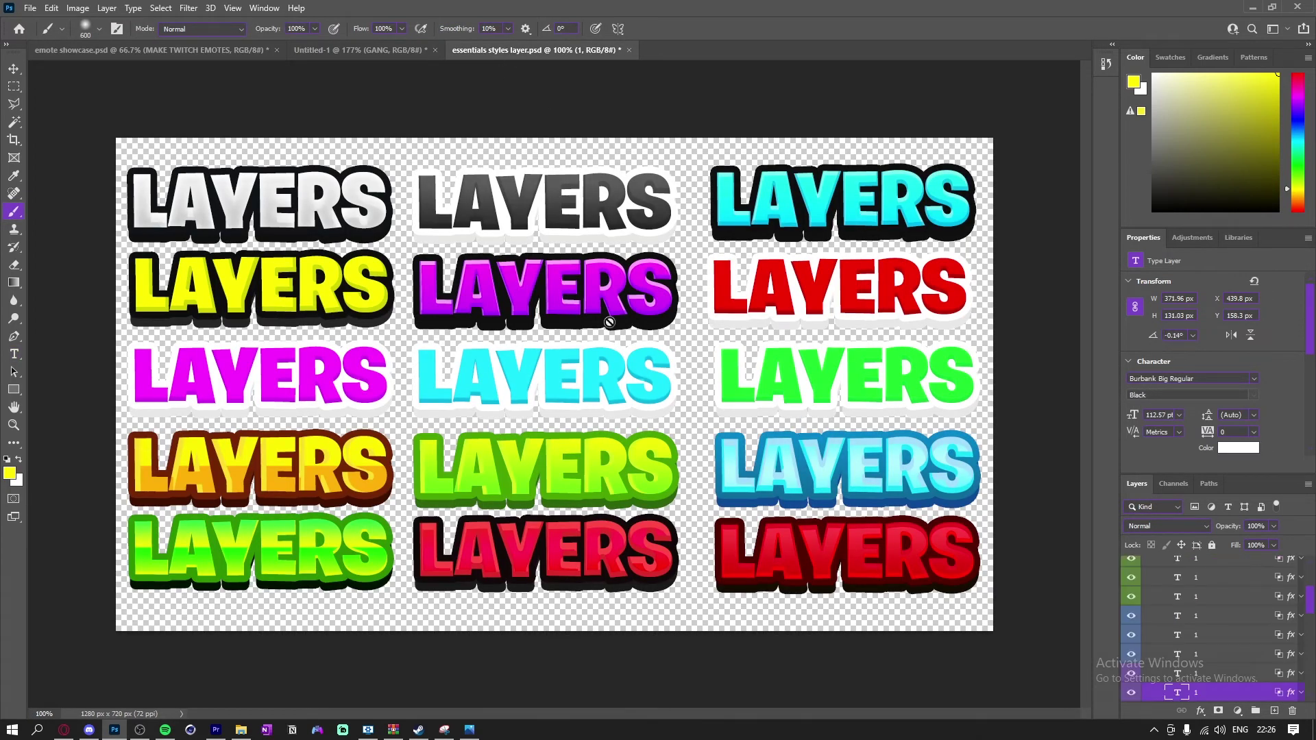
key(v)
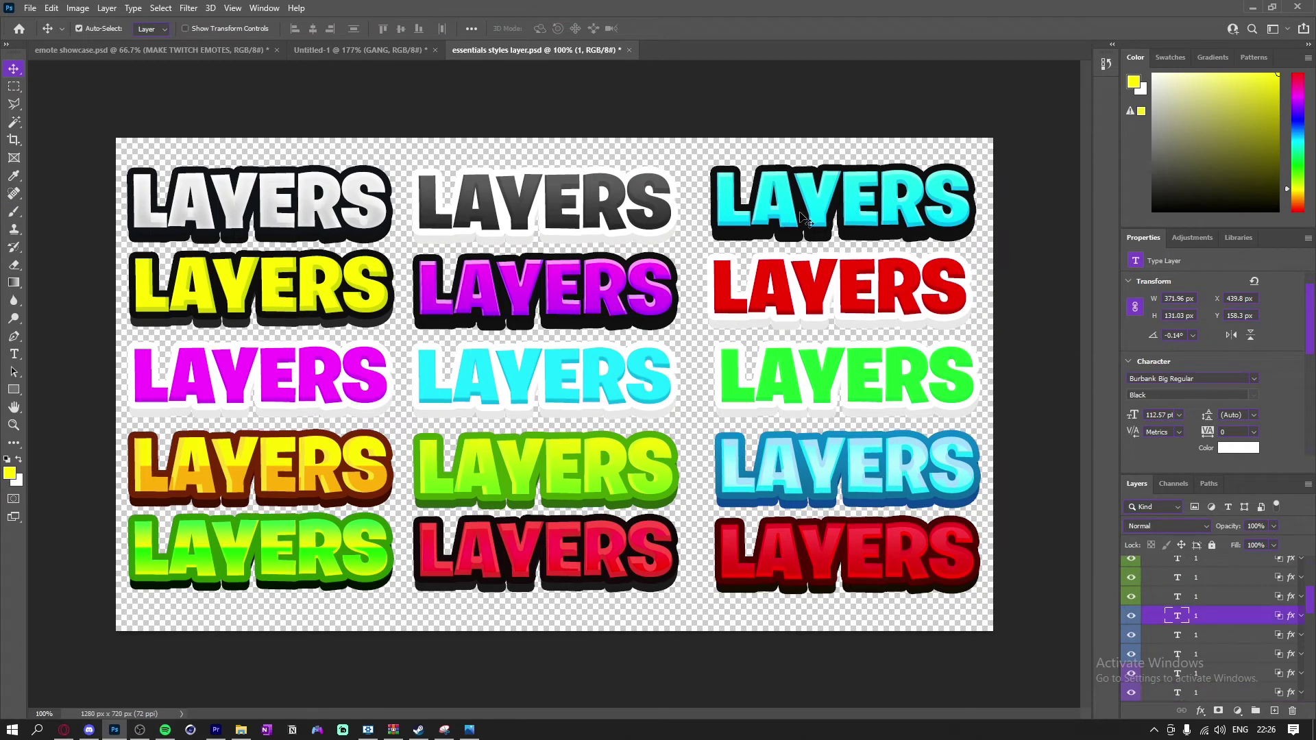
click(1179, 617)
right_click(1179, 618)
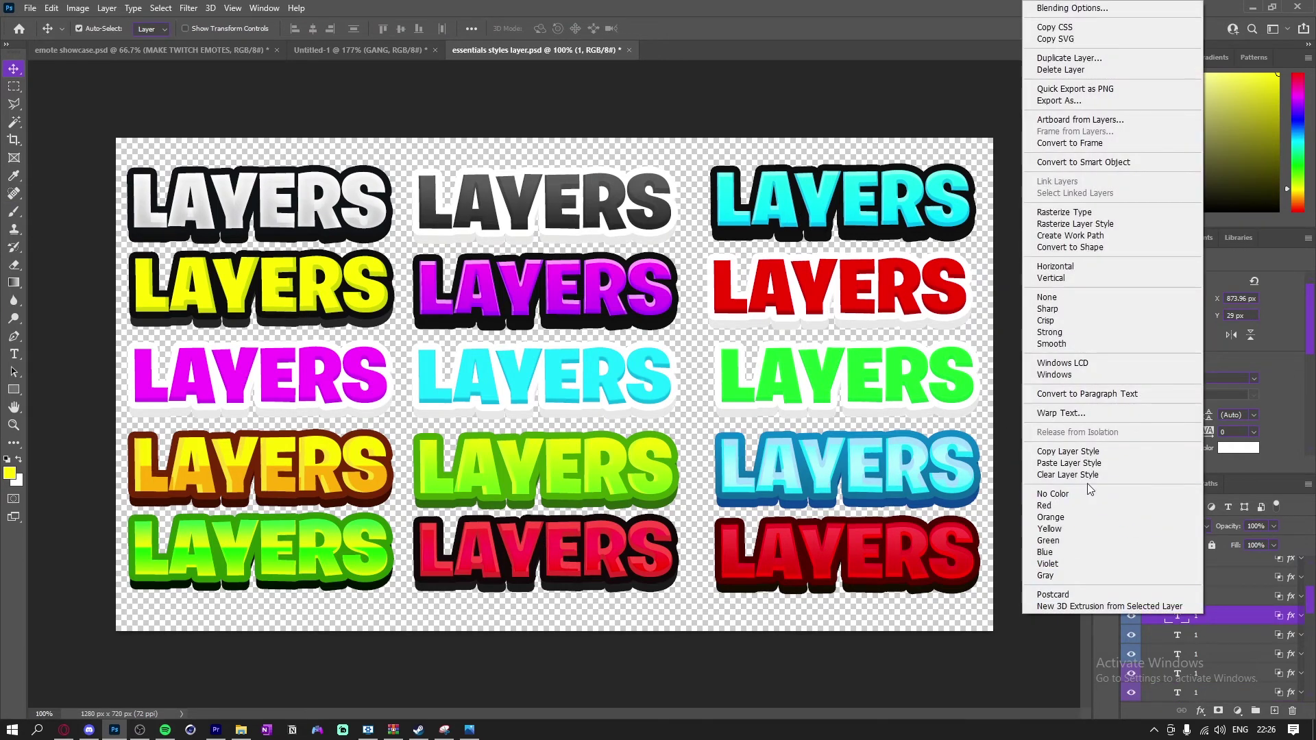
click(1075, 453)
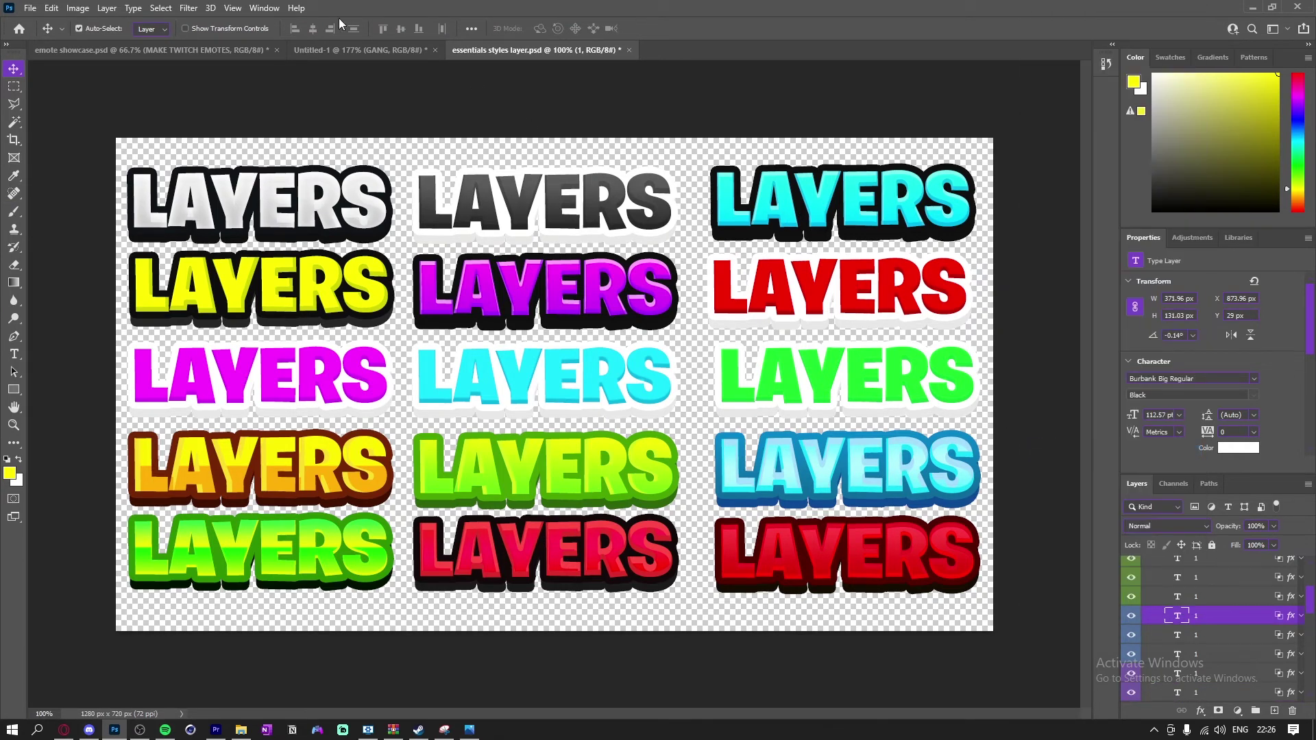
Paste the copied cyan style onto the GANG layer in Untitled-1.
click(315, 51)
right_click(1250, 577)
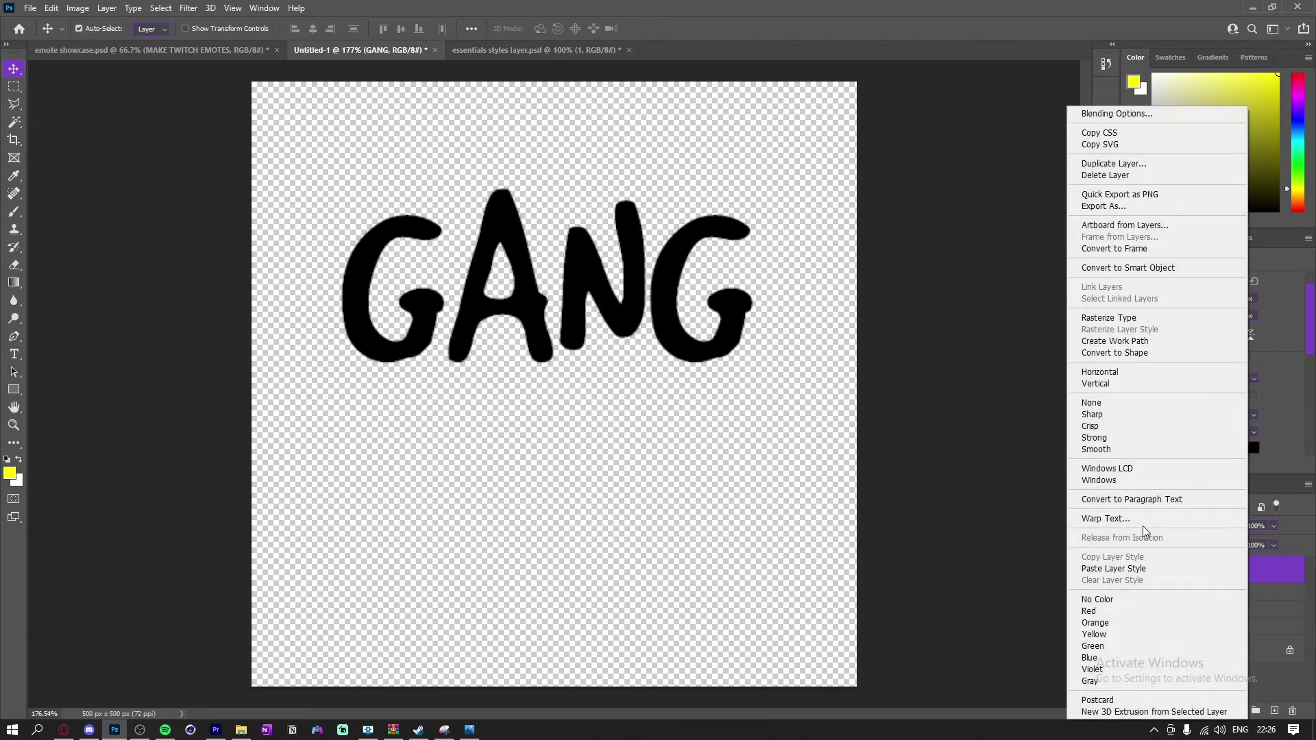
click(1113, 569)
Duplicate GANG into three stacked cyan lines and collapse their effects lists.
drag(646, 310, 632, 633)
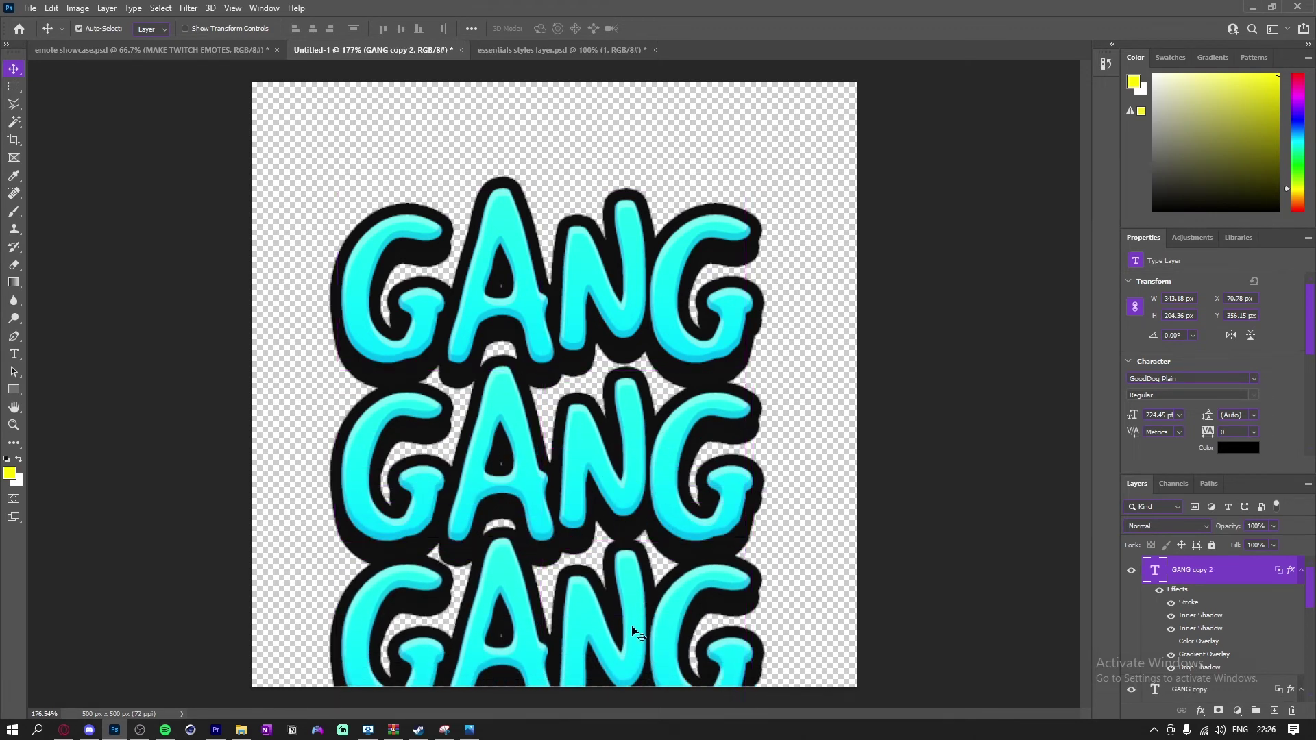
click(1301, 572)
click(1299, 603)
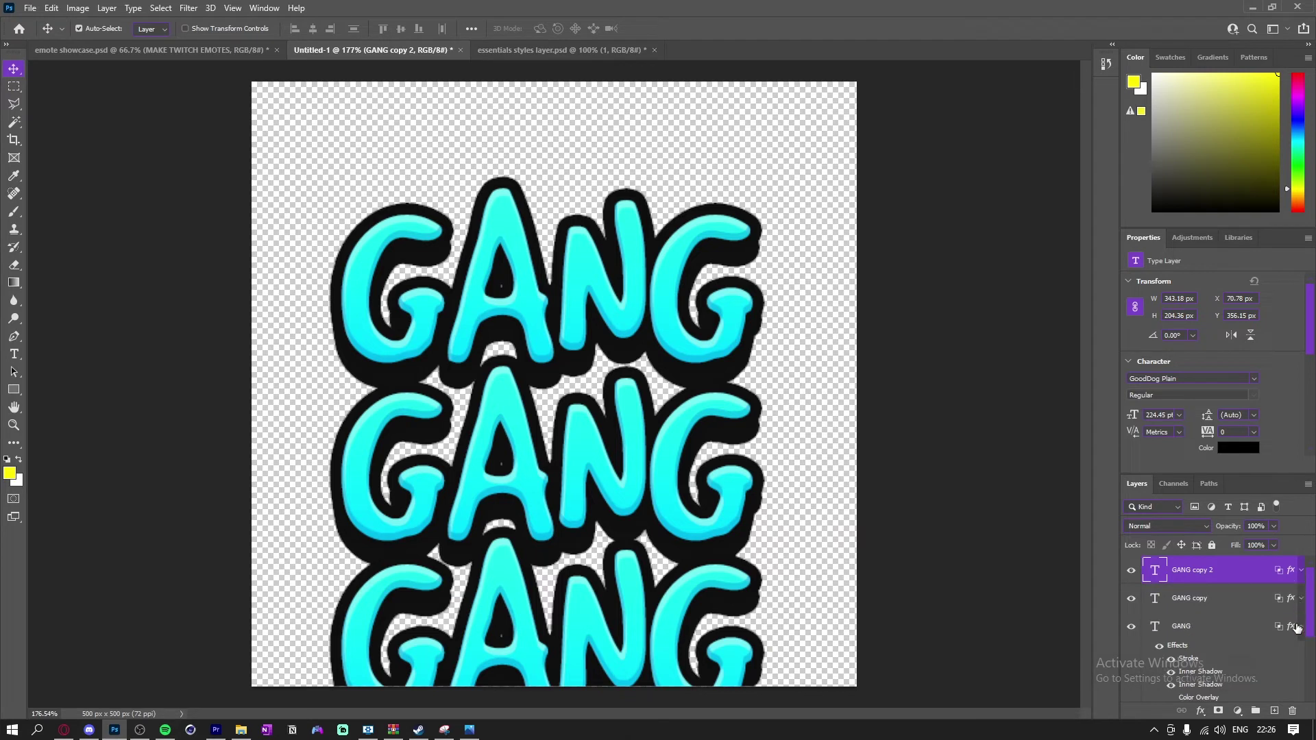
click(1298, 627)
scroll(1302, 602, down, 1)
click(1302, 600)
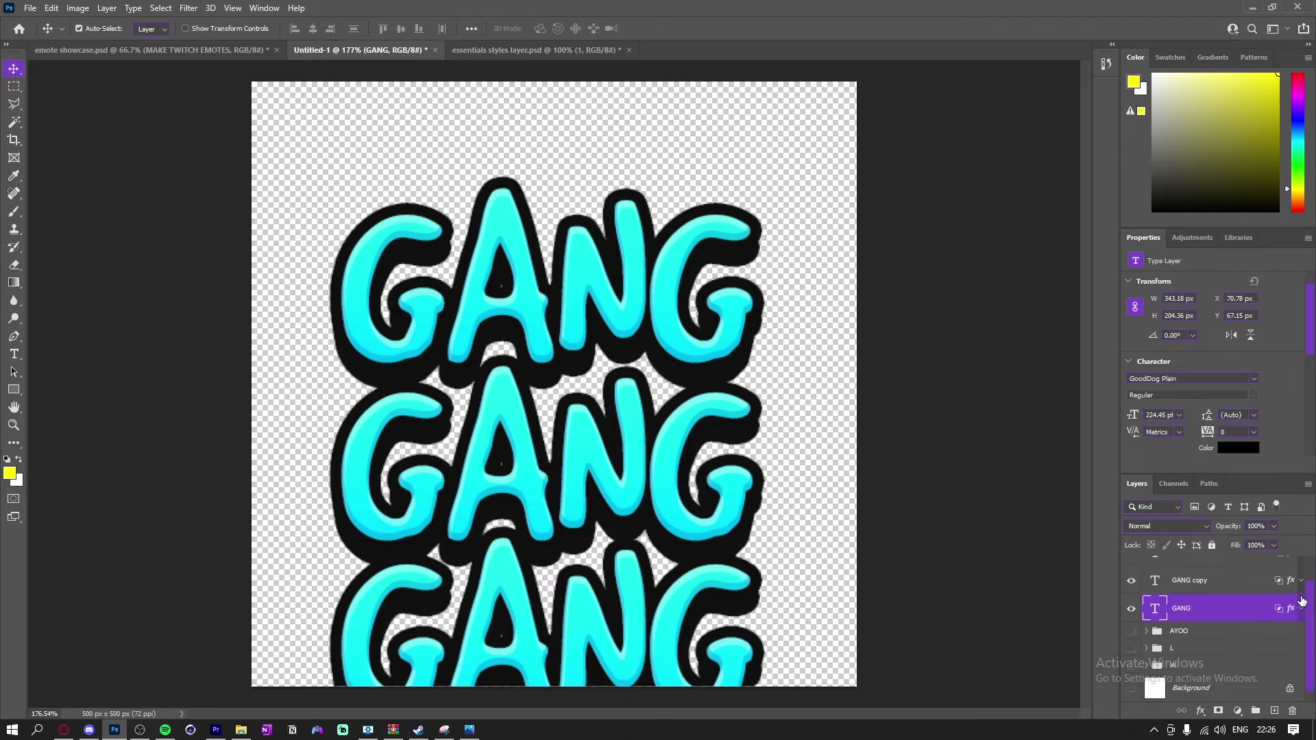
Group the three GANG layers, merge a duplicate, hide the original, and move it about 61 px up.
shift+click(1226, 580)
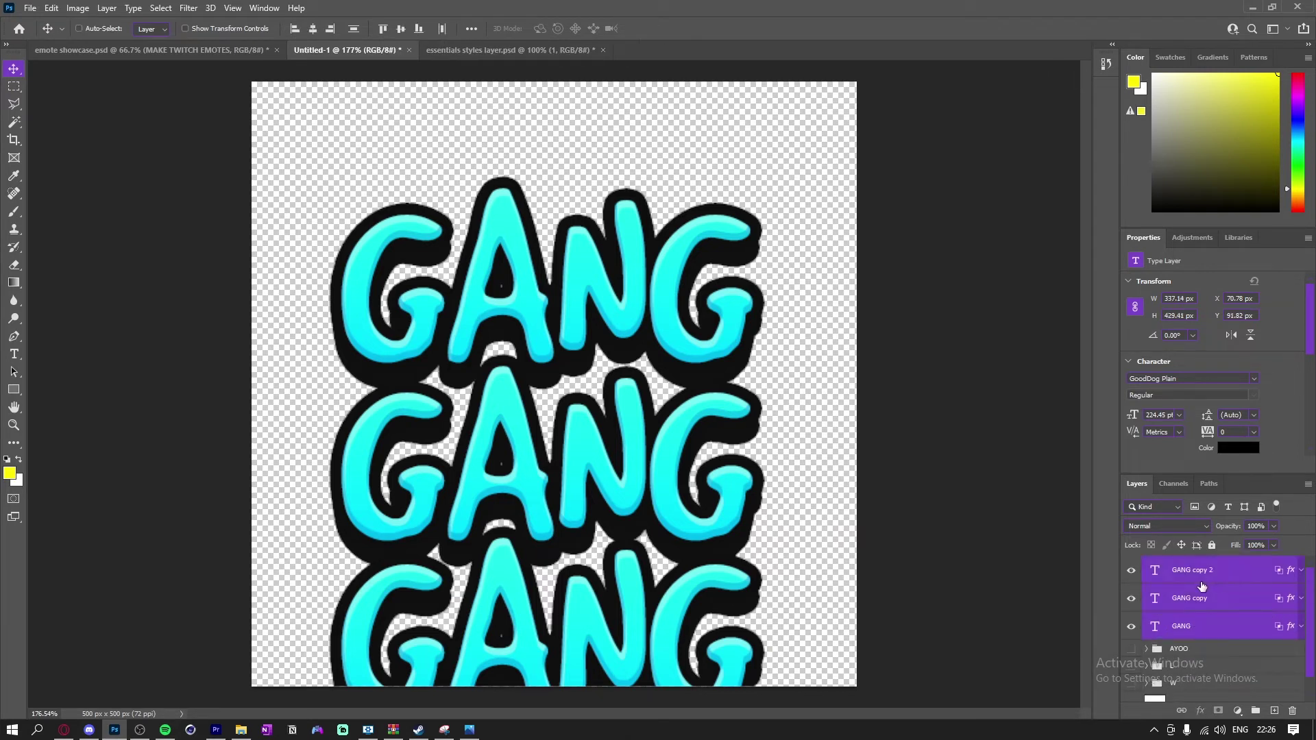
key(ctrl+g)
key(ctrl+j)
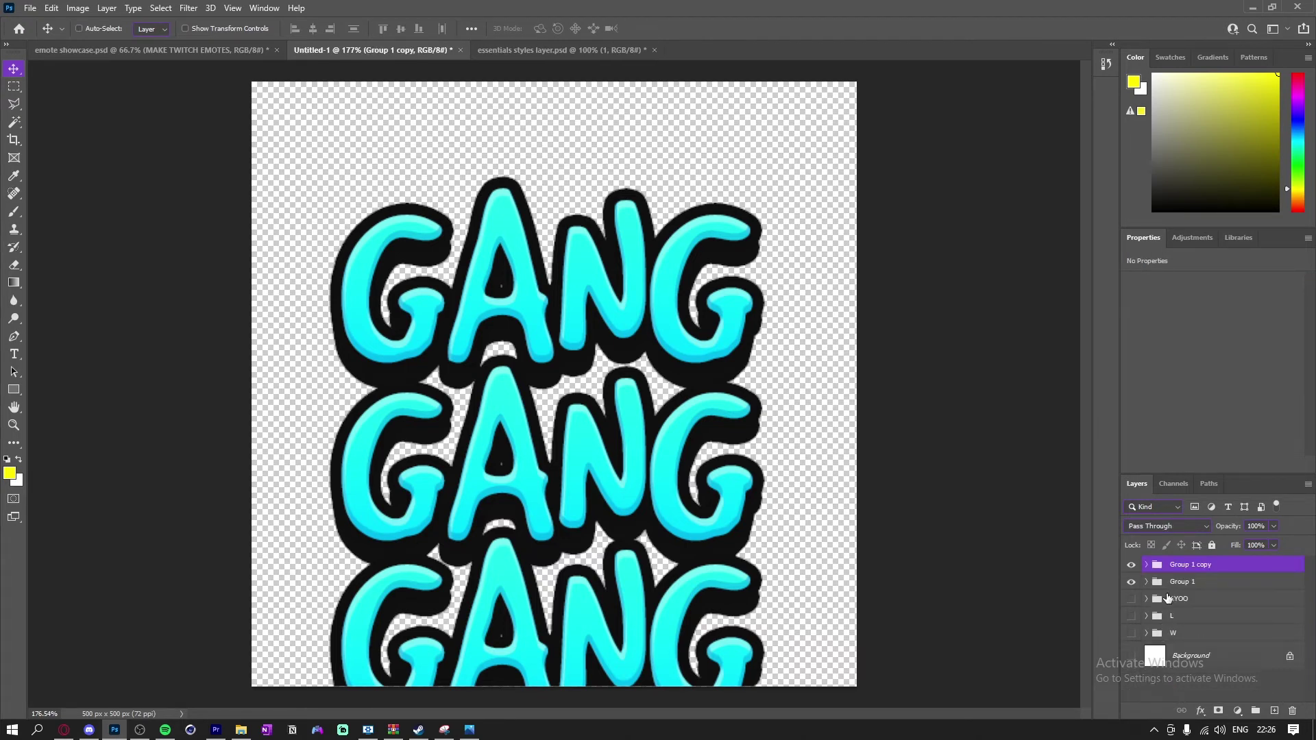
key(ctrl+e)
click(1131, 593)
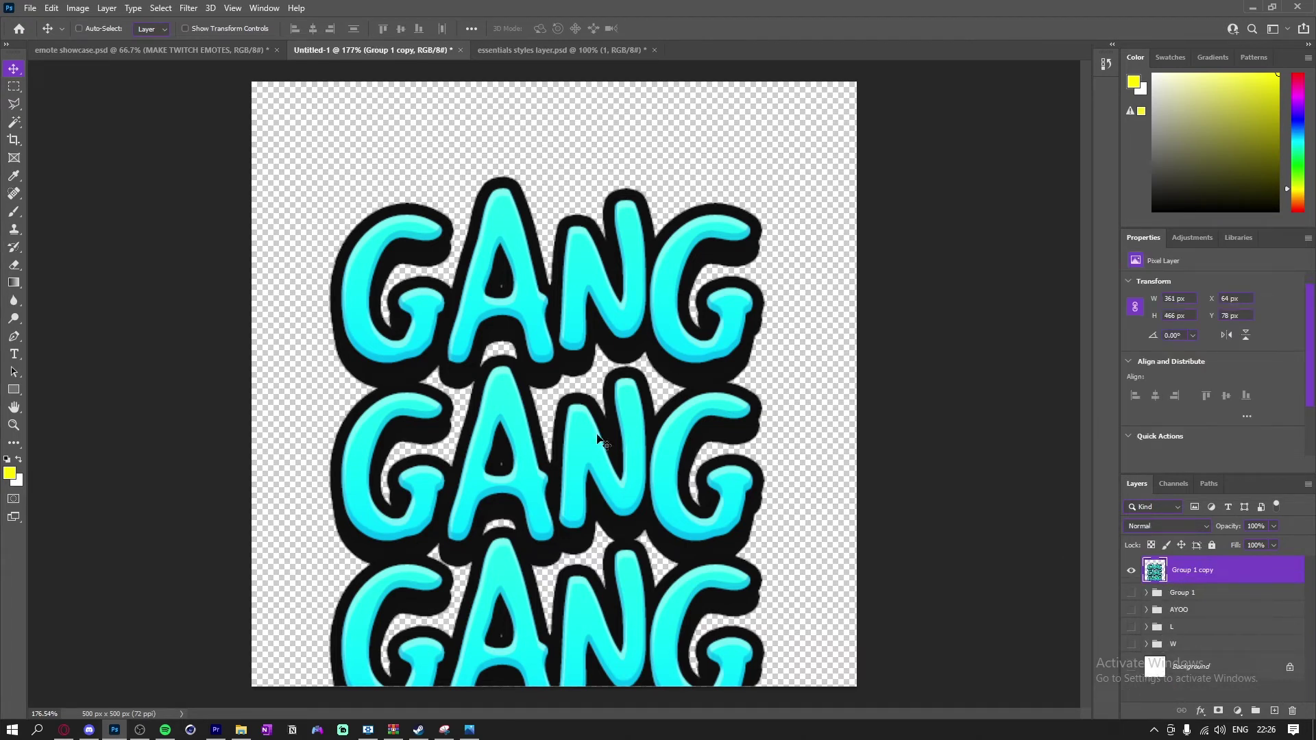
key(ctrl+t)
drag(594, 446, 584, 371)
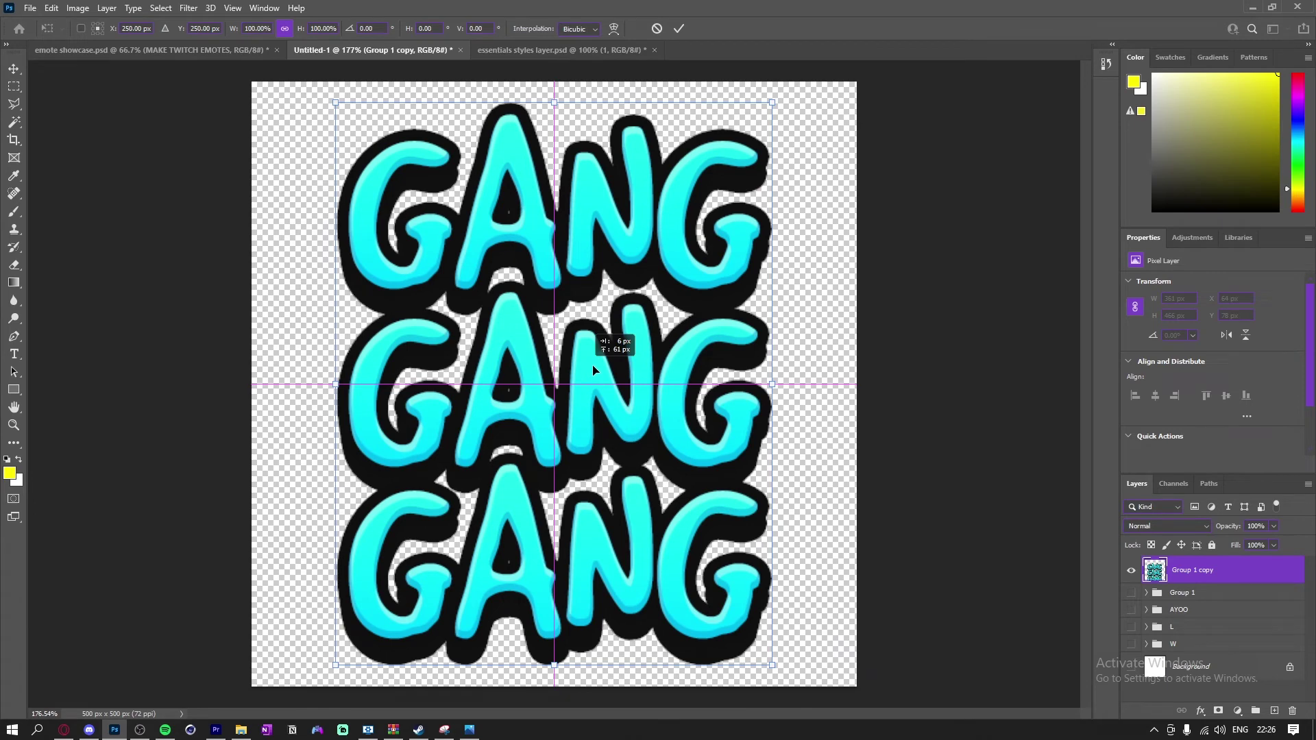
key(Return)
Warp the merged GANG layer with a Flag style at a slight bend of about -5.6%.
scroll(610, 337, down, 3)
key(ctrl+t)
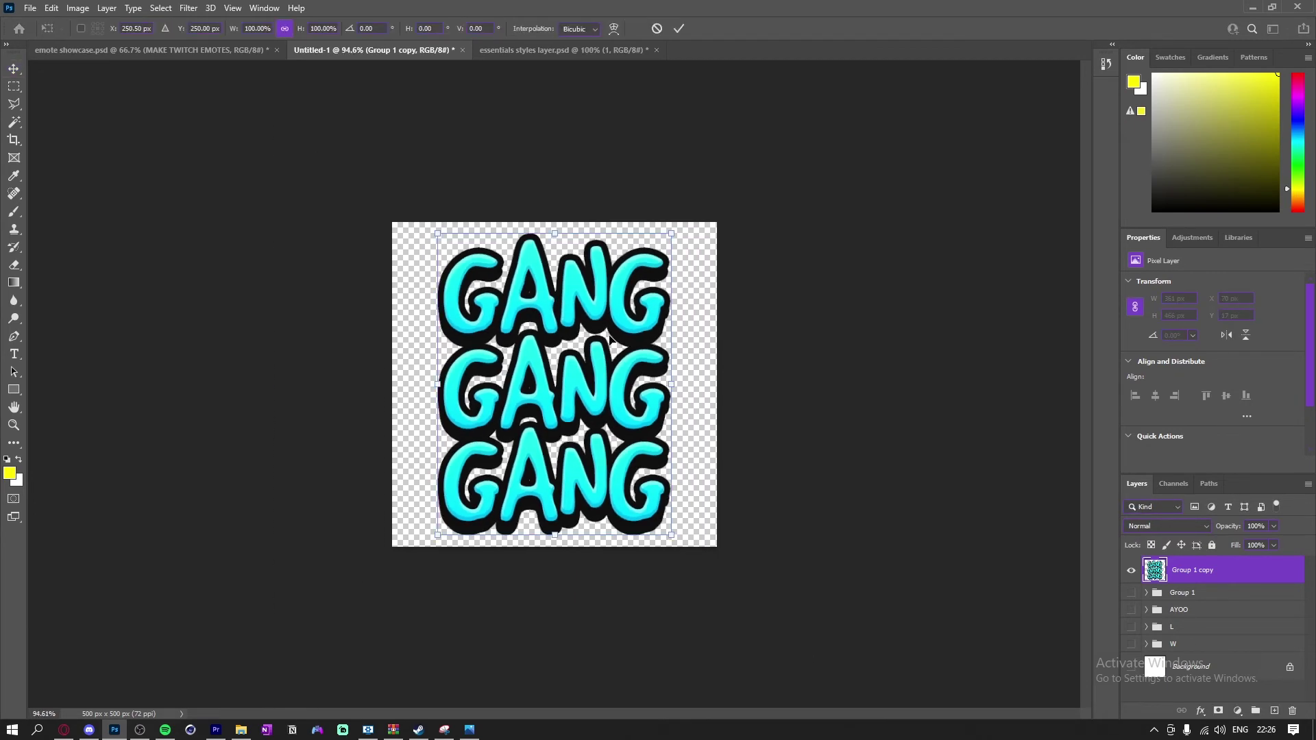
right_click(610, 322)
click(634, 428)
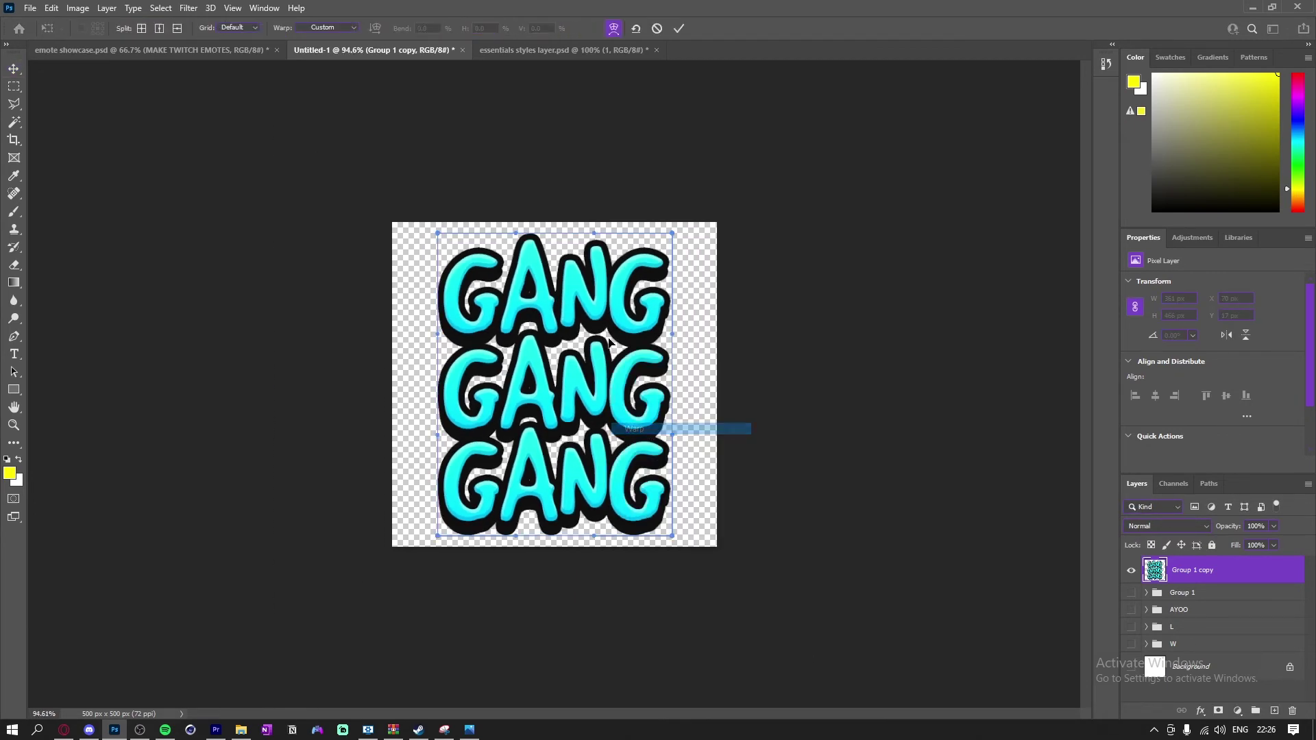
click(320, 28)
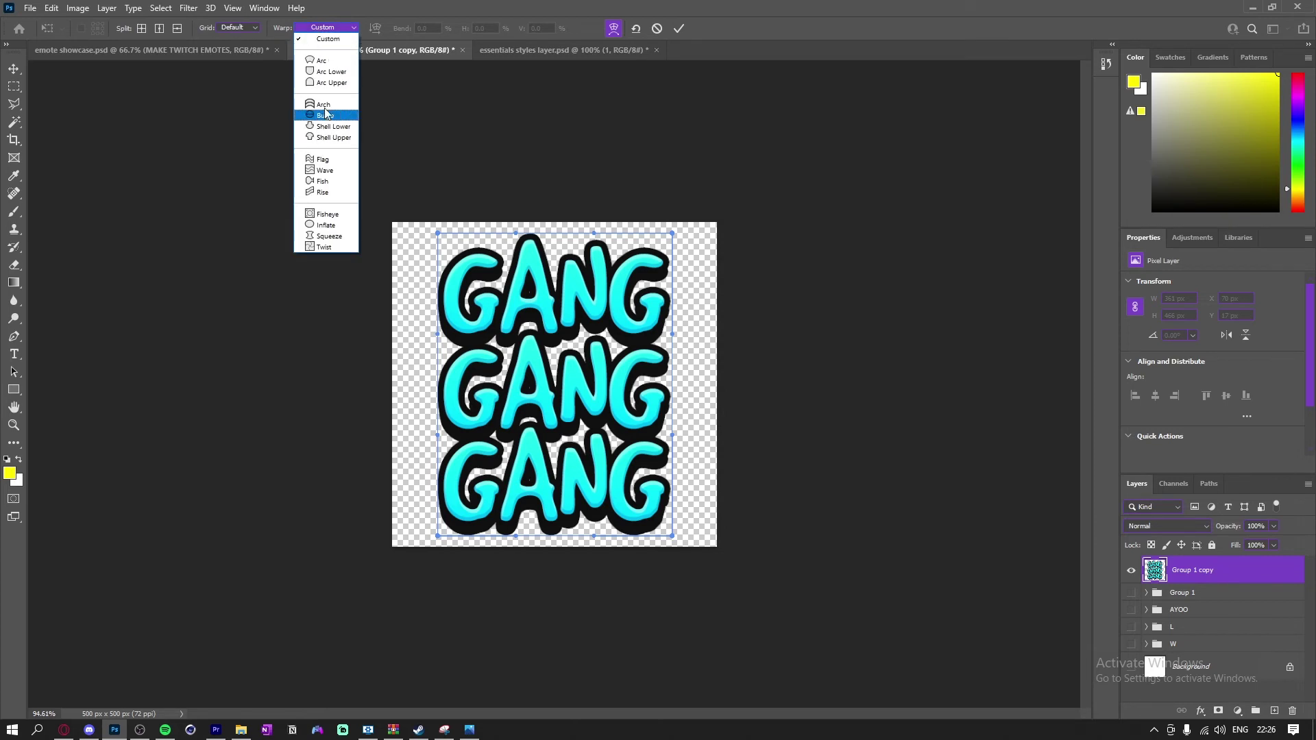
click(322, 159)
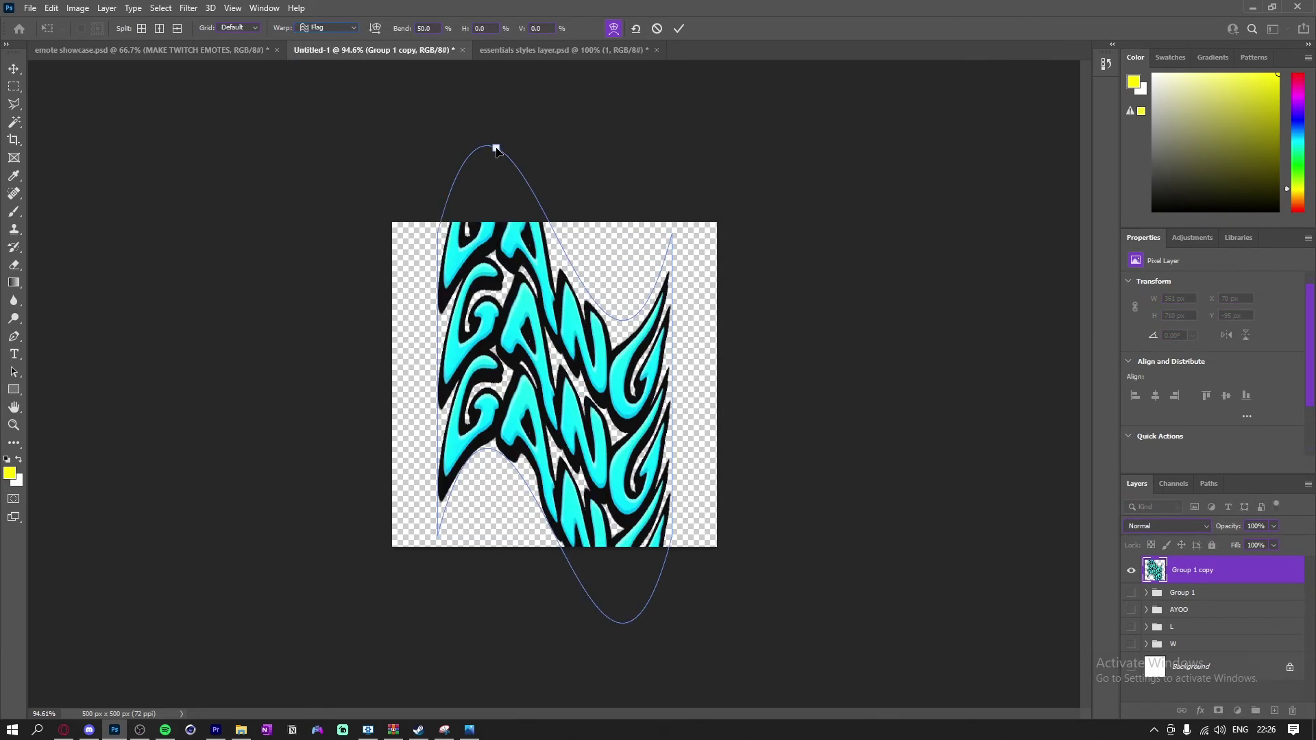
drag(497, 148, 483, 246)
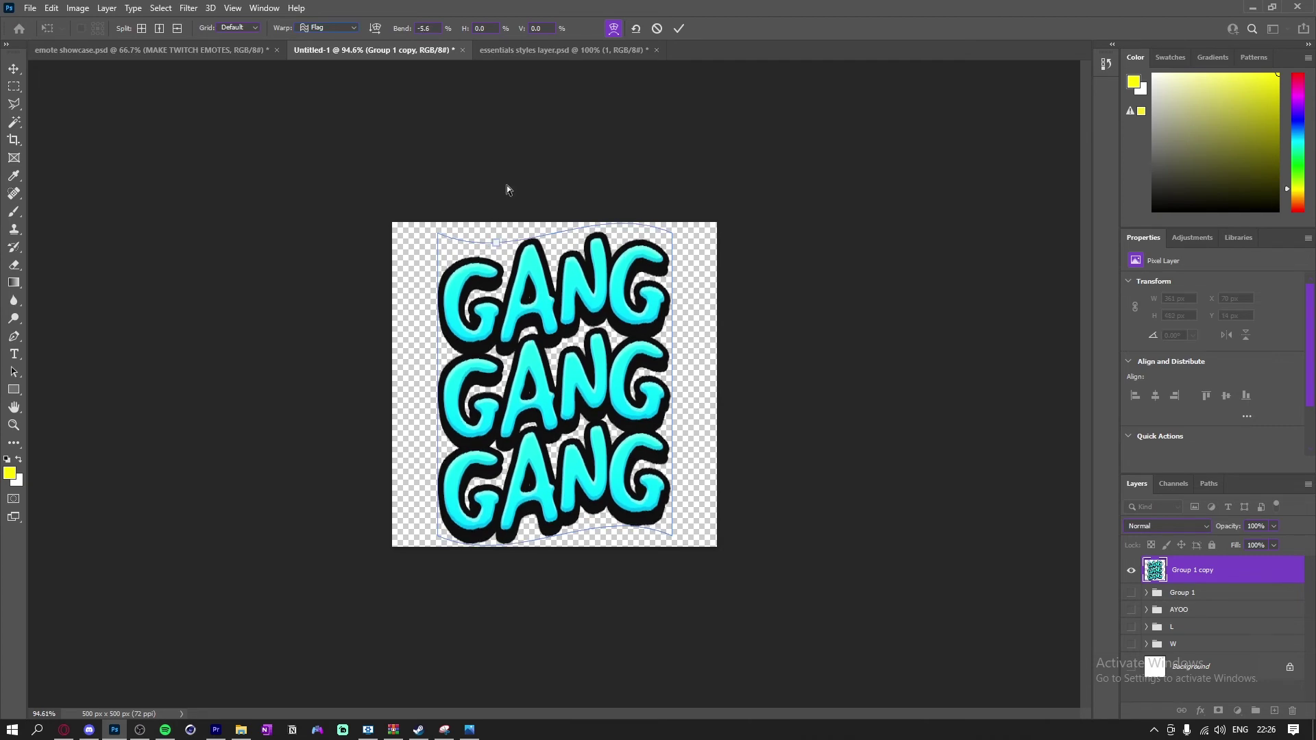
click(678, 28)
scroll(711, 305, up, 3)
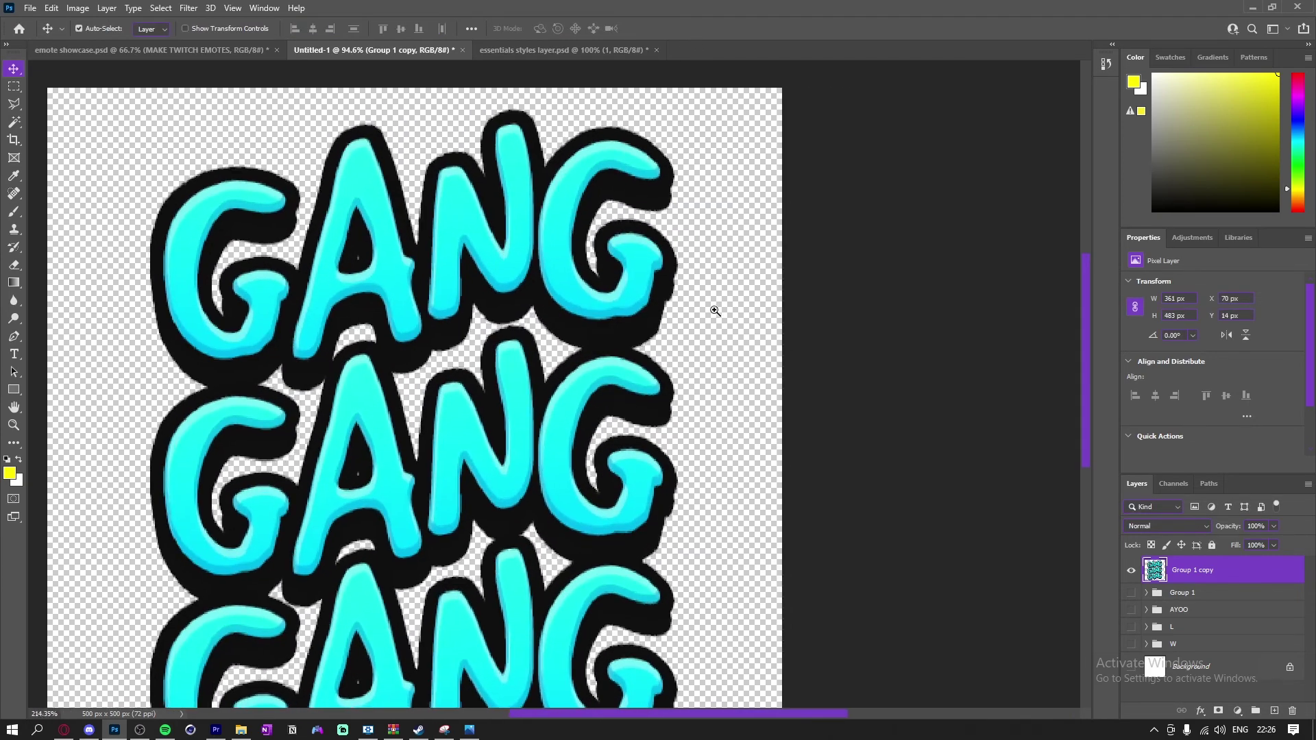
scroll(692, 320, down, 1)
scroll(691, 320, up, 2)
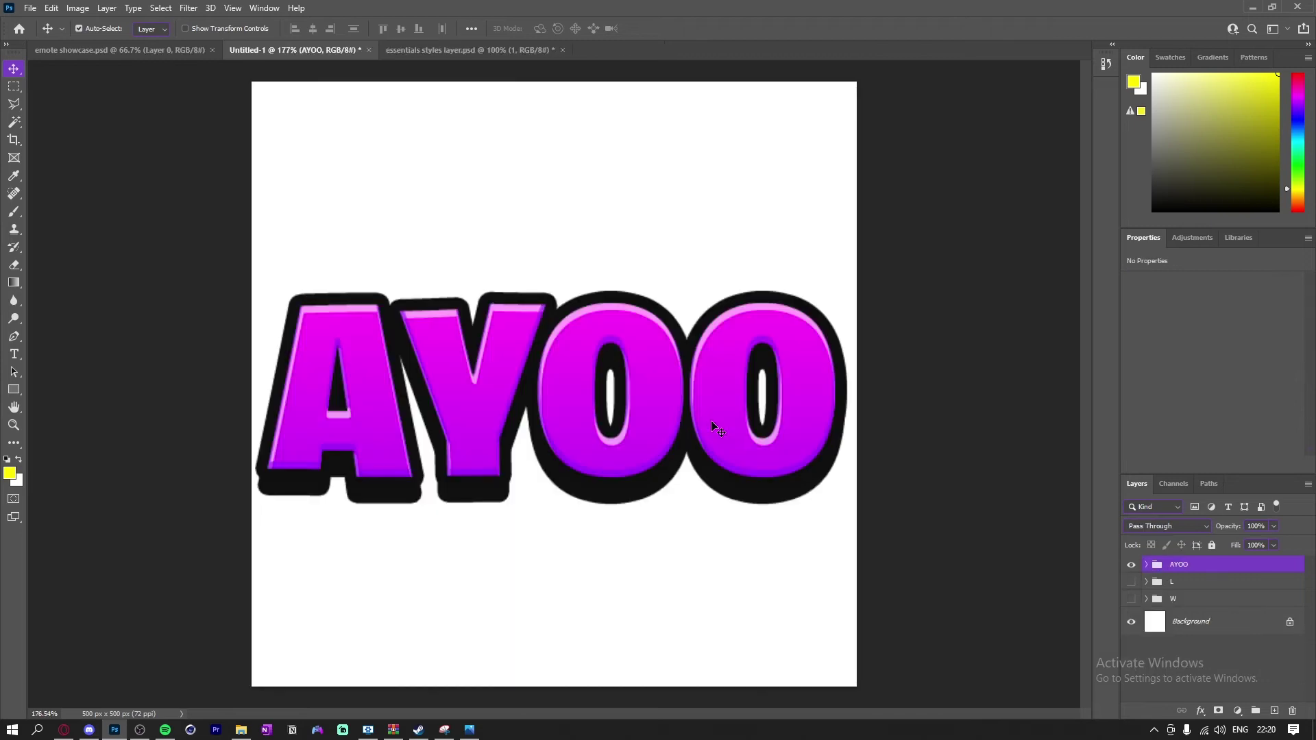
Hide the white Background layer and leave only the W emote visible.
click(1132, 621)
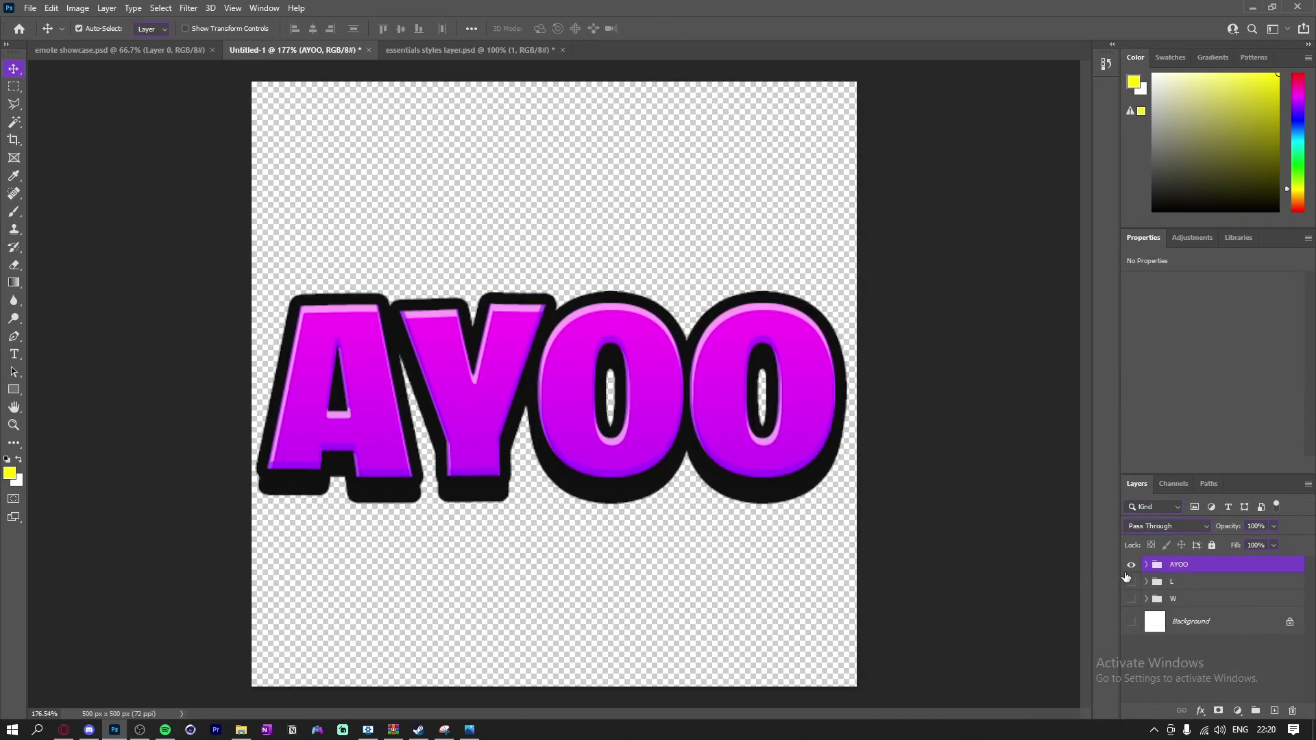
click(1131, 581)
alt+click(1131, 582)
alt+click(1131, 599)
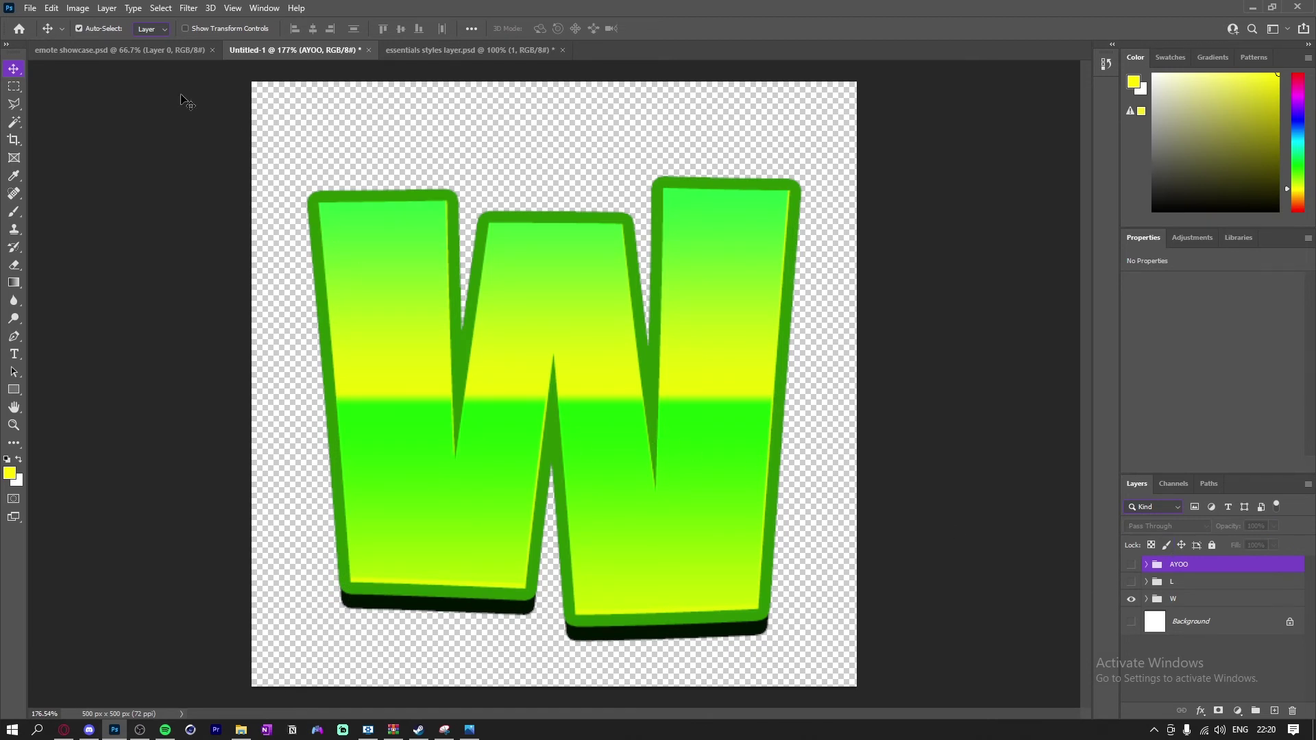
click(30, 8)
click(31, 8)
click(1131, 599)
click(1132, 599)
click(1131, 600)
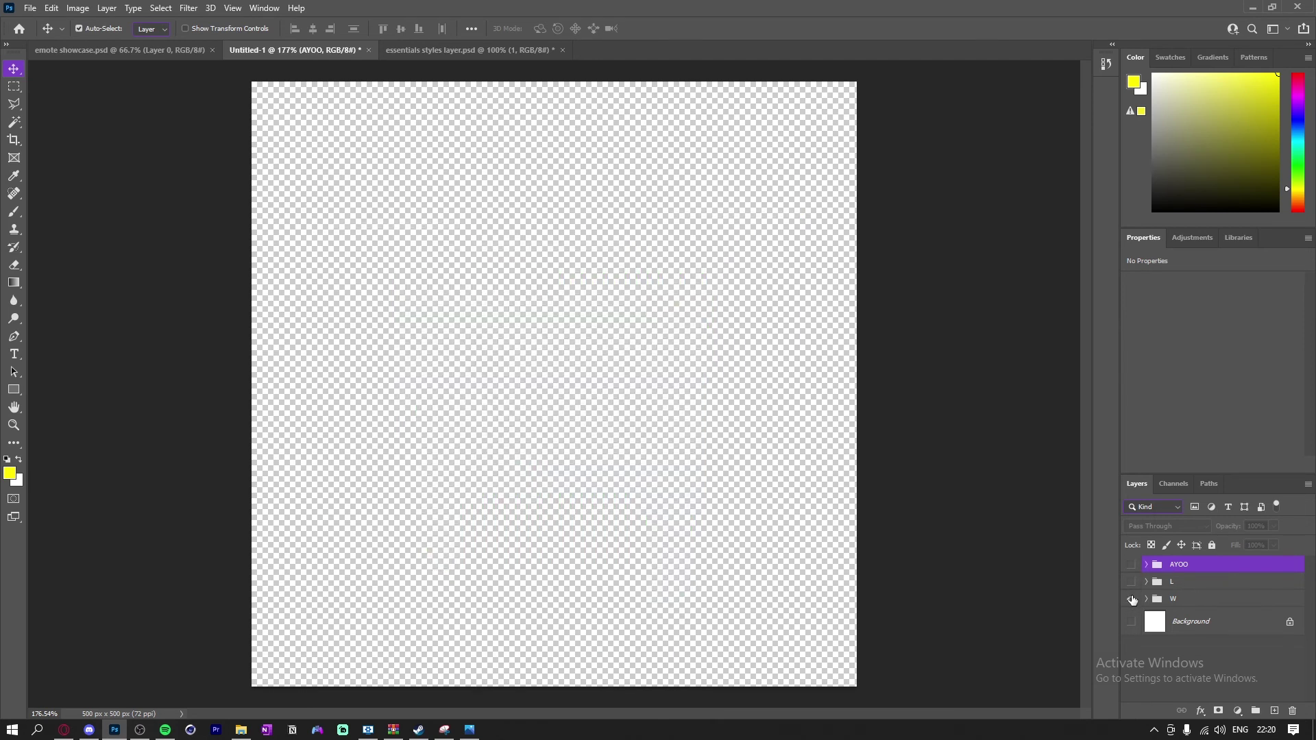
click(1131, 600)
Quick Export the W emote as a PNG, closing the save dialog without saving.
click(30, 9)
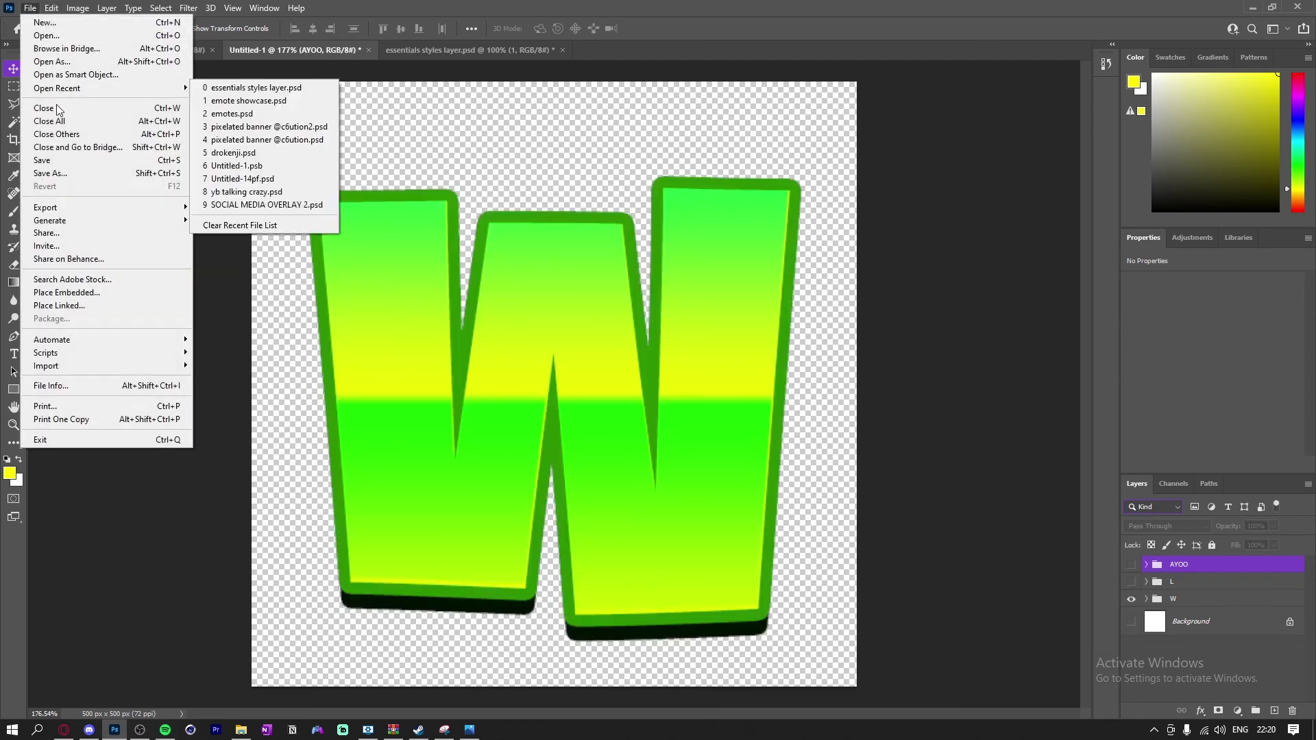
mouse_move(57, 211)
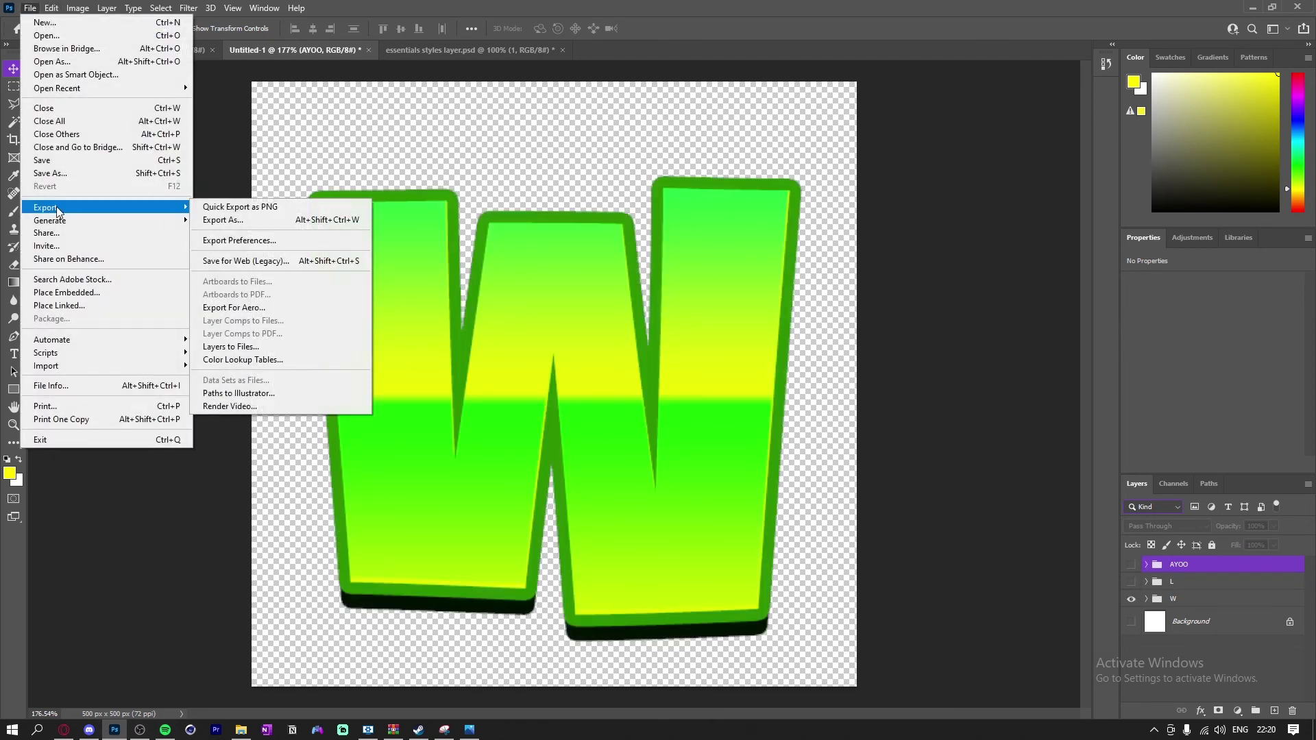
click(281, 211)
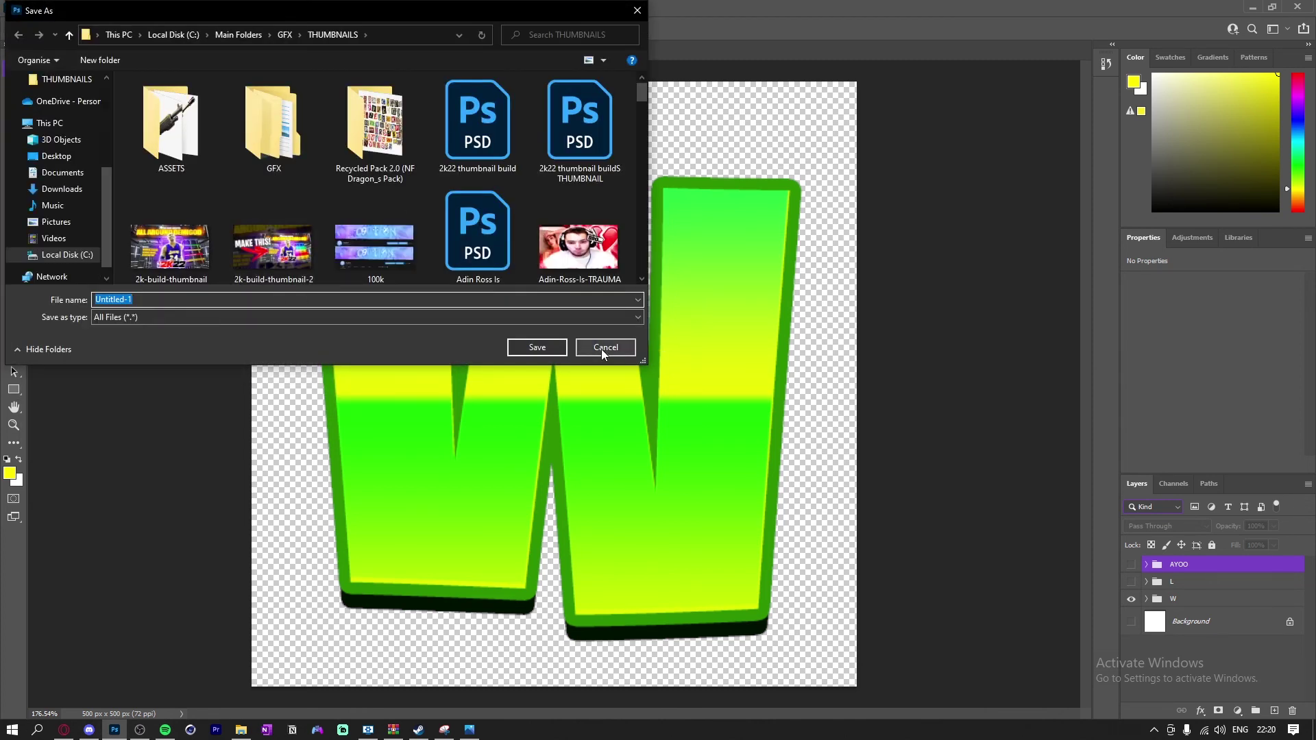
click(602, 349)
Hide W and show only the L emote for export.
click(1131, 599)
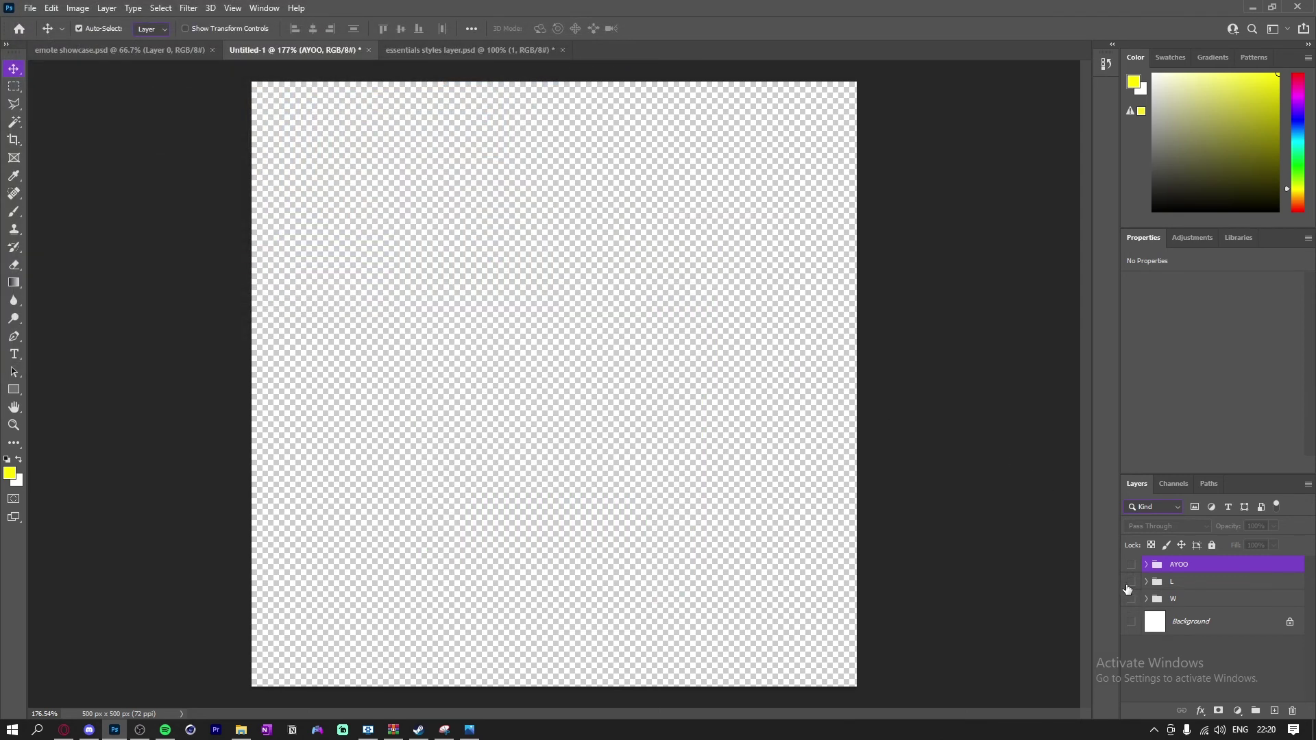
click(1131, 582)
click(30, 7)
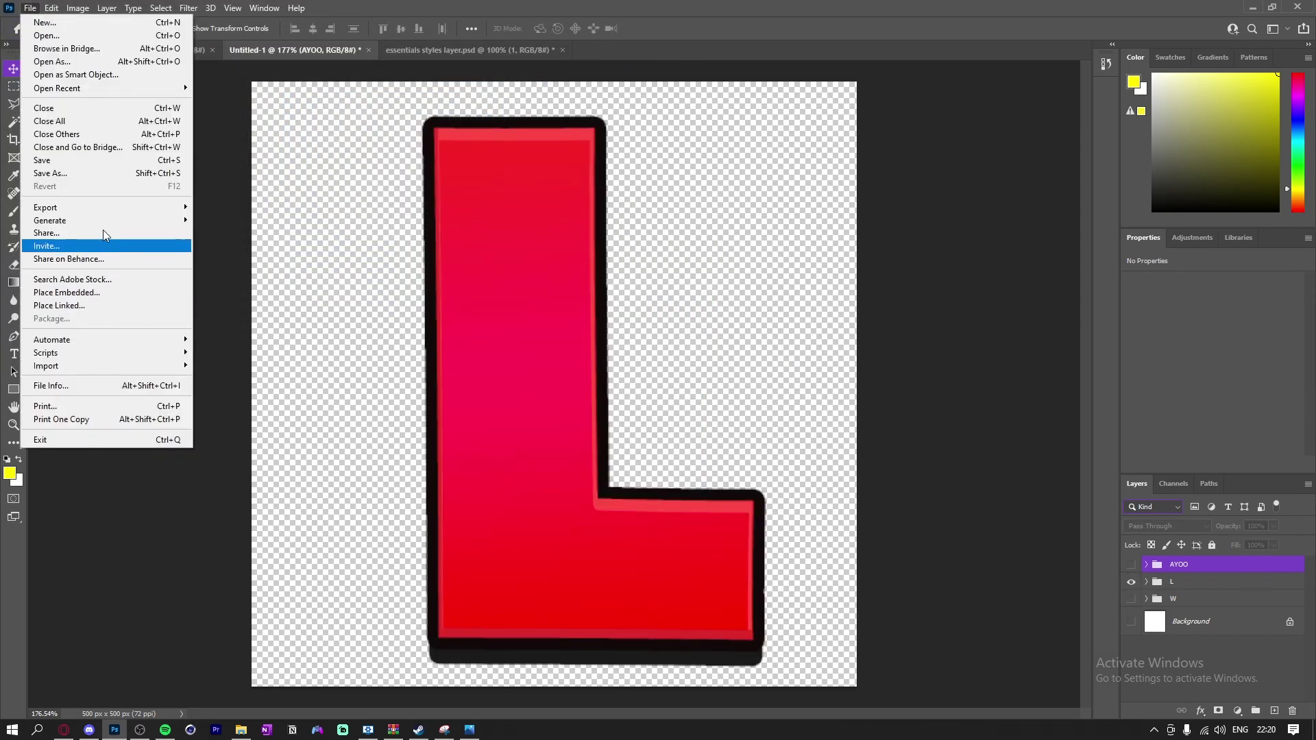
mouse_move(109, 207)
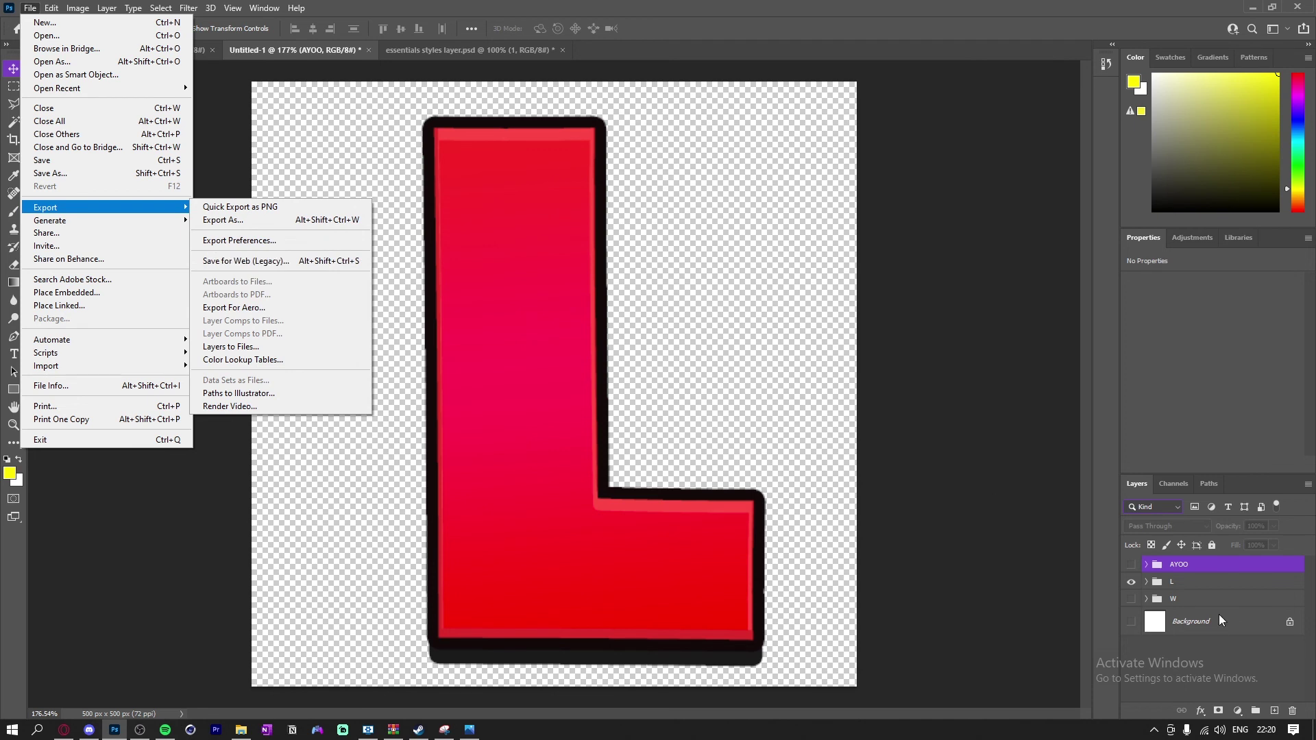
Show only the AYOO emote, Quick Export it as a PNG, then hide it.
click(1131, 564)
click(1131, 582)
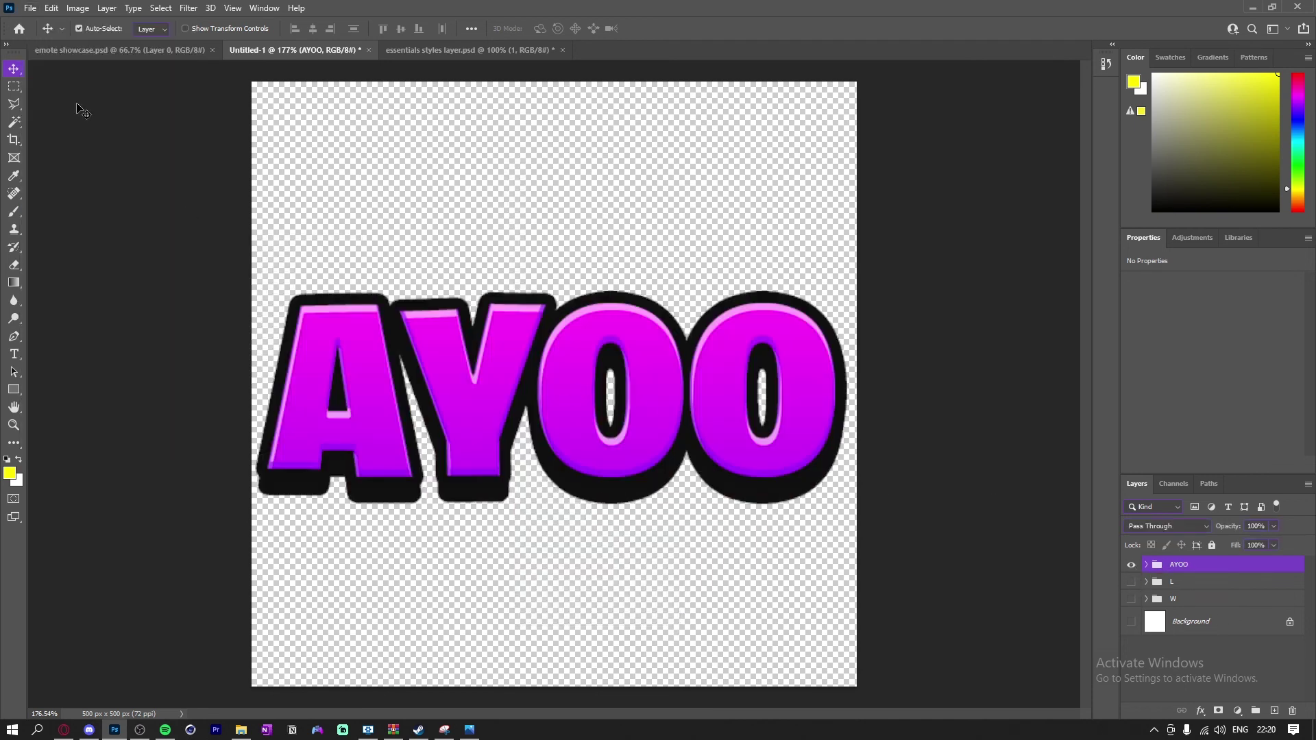
click(30, 7)
mouse_move(73, 207)
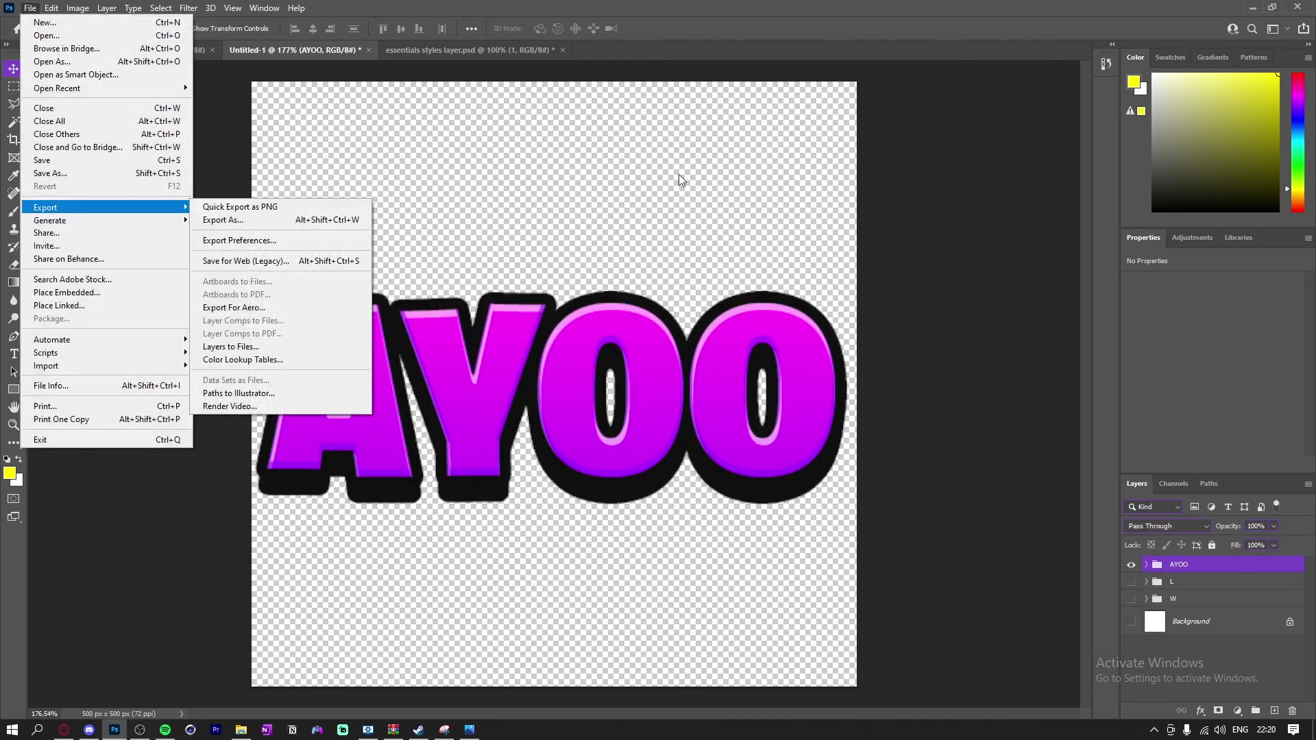
click(1144, 442)
click(1133, 563)
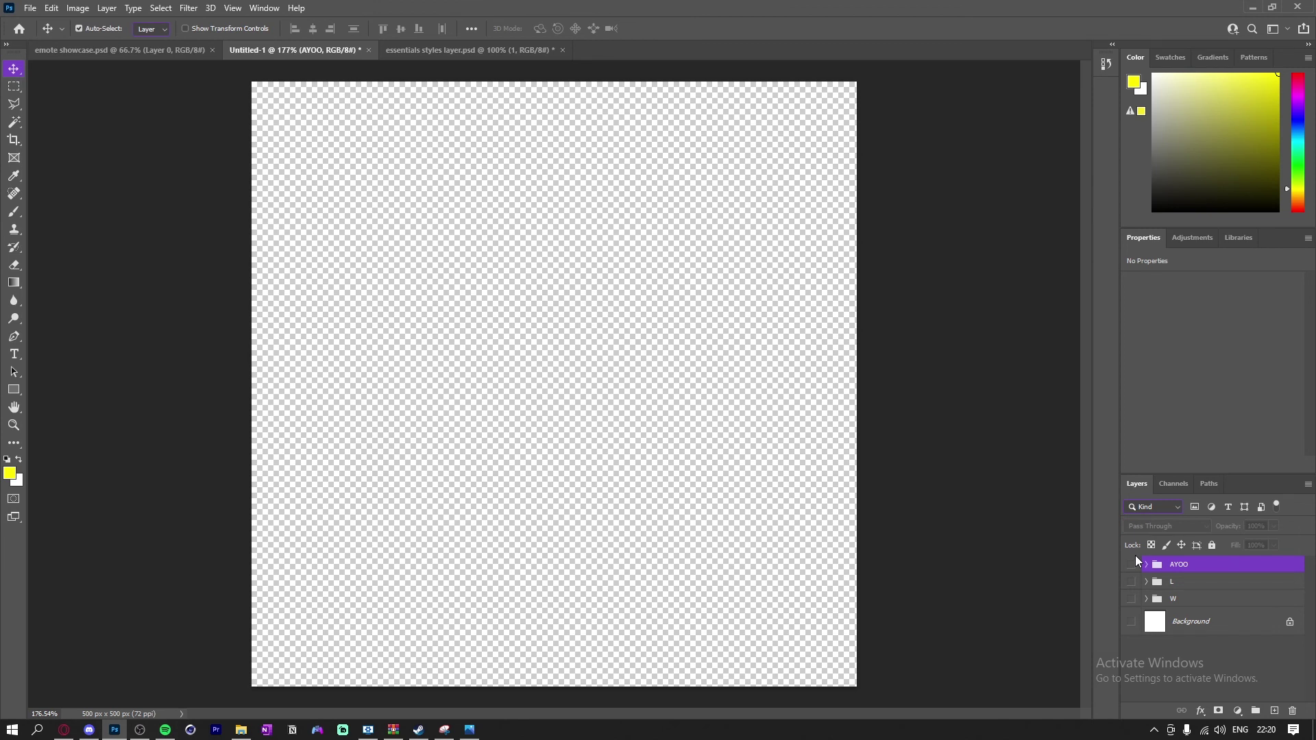